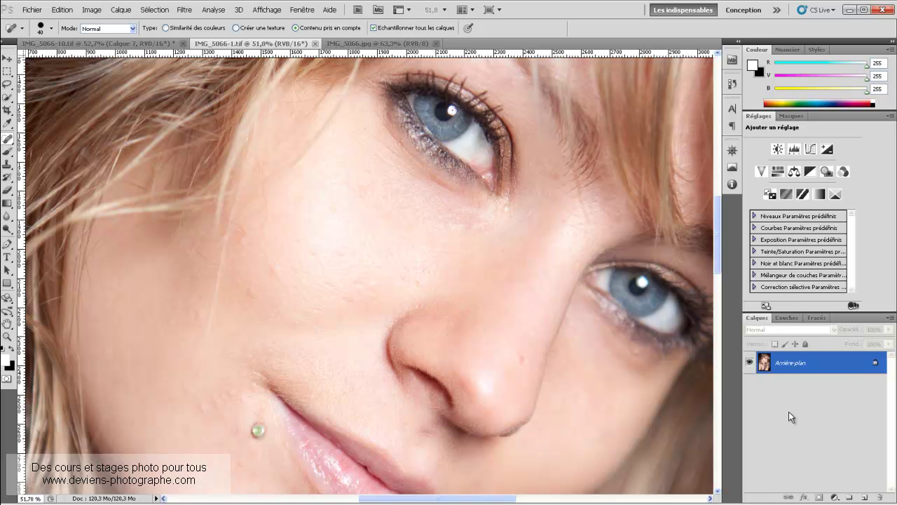
# Compare IMG_5066.jpg, IMG_5066-1.tif and IMG_5066-10.tif, ending on the finished IMG_5066-10.tif
pyautogui.hotkey('ctrl', 'Tab')
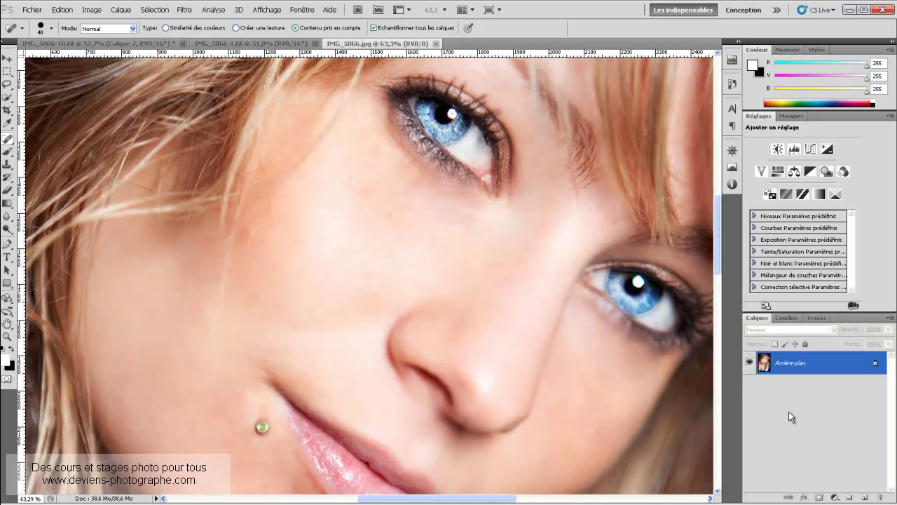
pyautogui.hotkey('ctrl', 'shift', 'Tab')
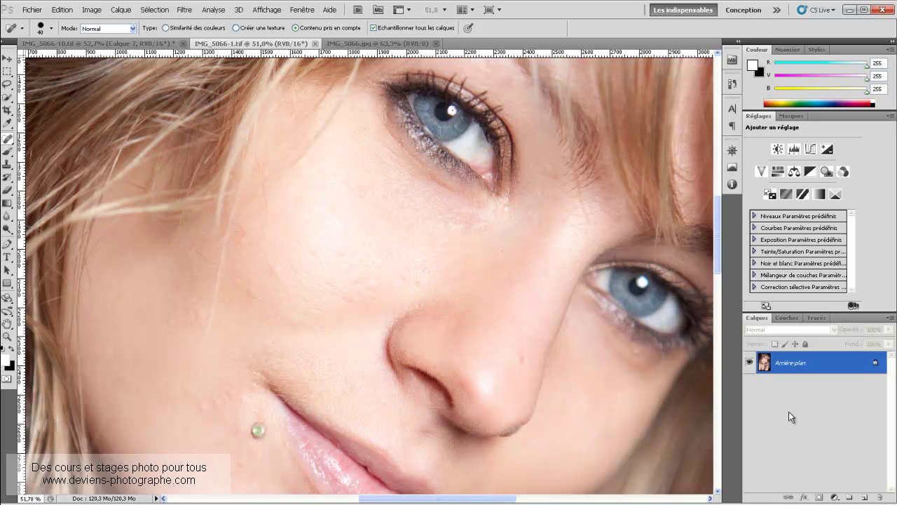
pyautogui.hotkey('ctrl', 'Tab')
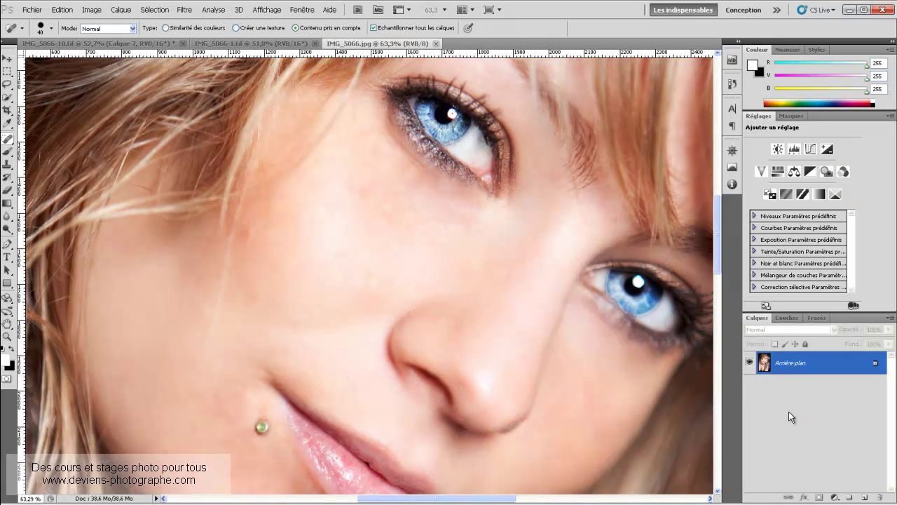
pyautogui.hotkey('ctrl', 'Tab')
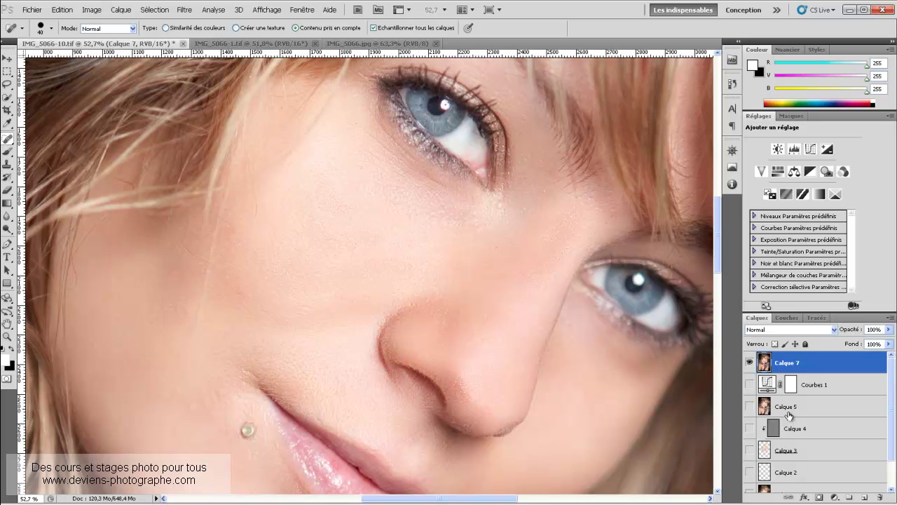
pyautogui.hotkey('ctrl', 'Tab')
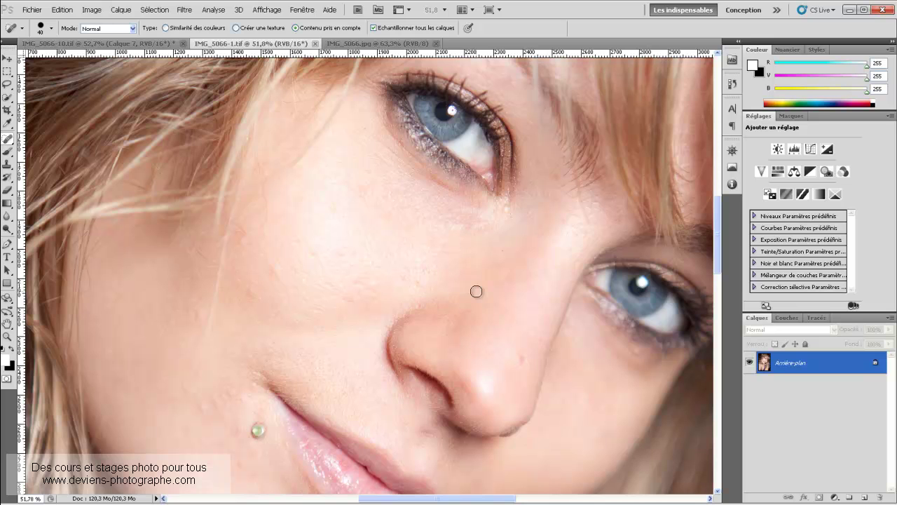
pyautogui.hotkey('ctrl', 'shift', 'Tab')
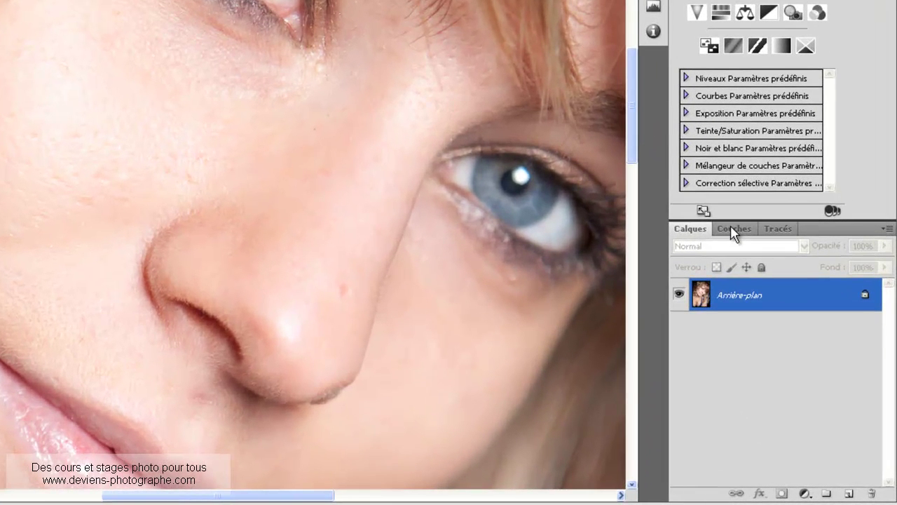
# View the Rouge, Vert and Bleu channels one at a time in the Channels panel
pyautogui.click(733, 235)
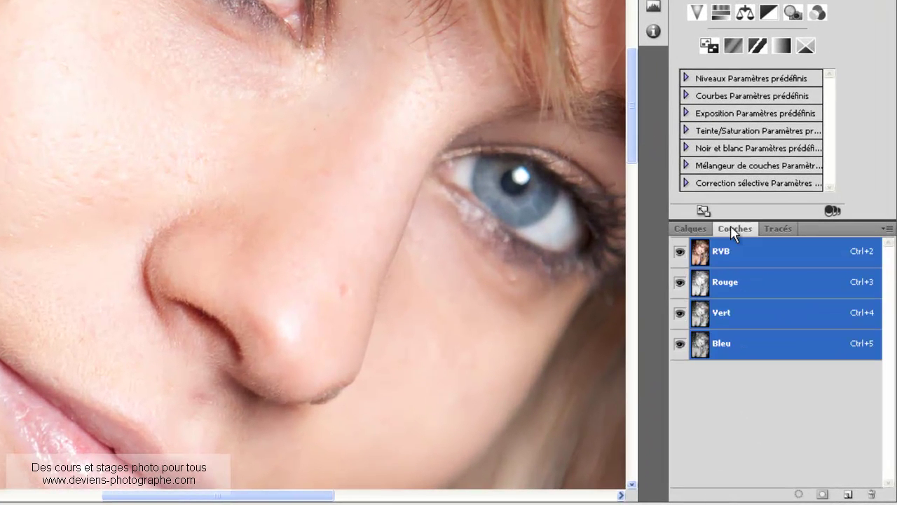
pyautogui.click(747, 286)
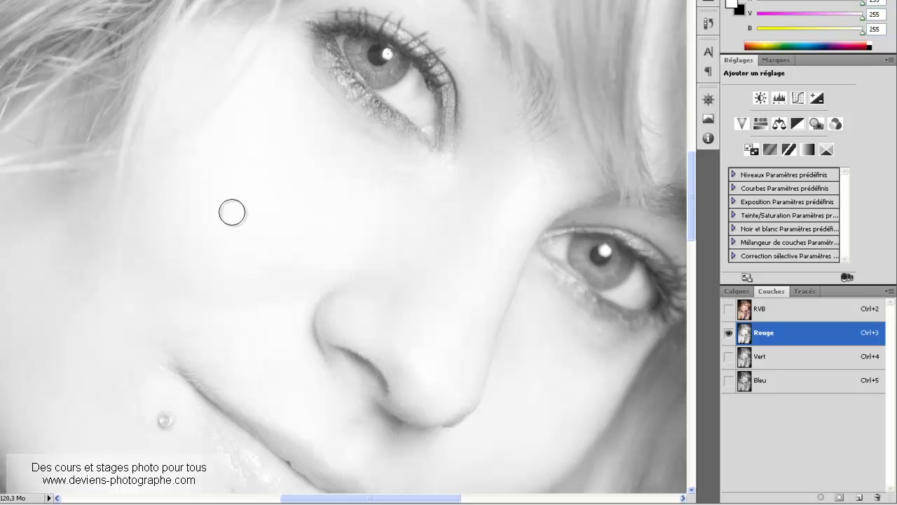
pyautogui.click(759, 358)
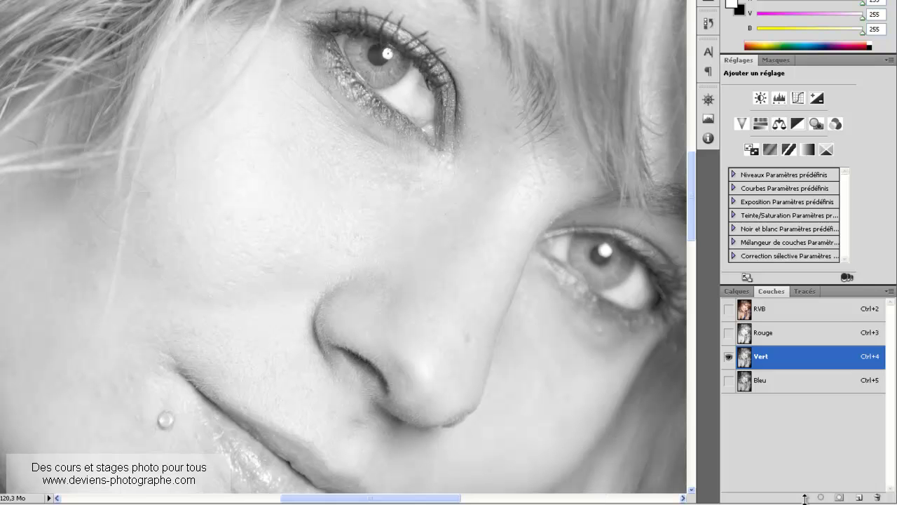
pyautogui.click(761, 383)
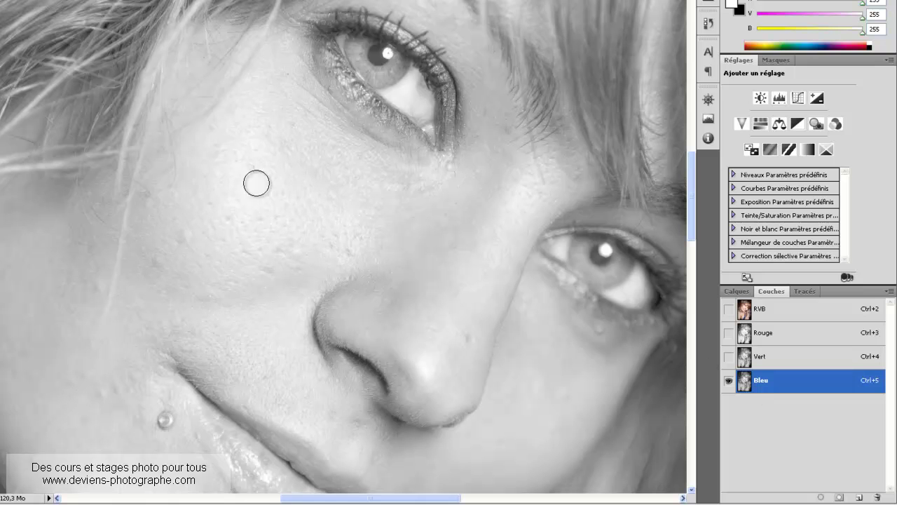
# Turn all channels back on to restore the full-colour RGB view and return to Calques
pyautogui.click(728, 356)
pyautogui.click(729, 332)
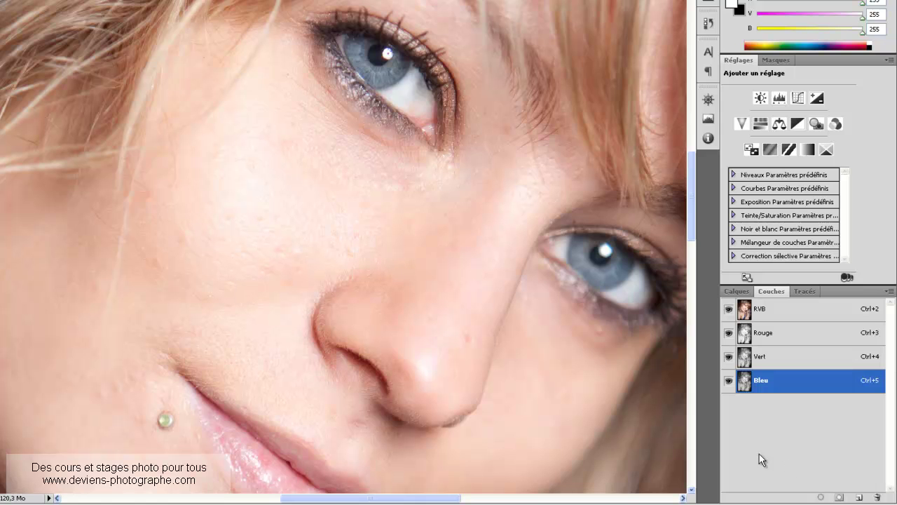
pyautogui.click(729, 356)
pyautogui.click(729, 333)
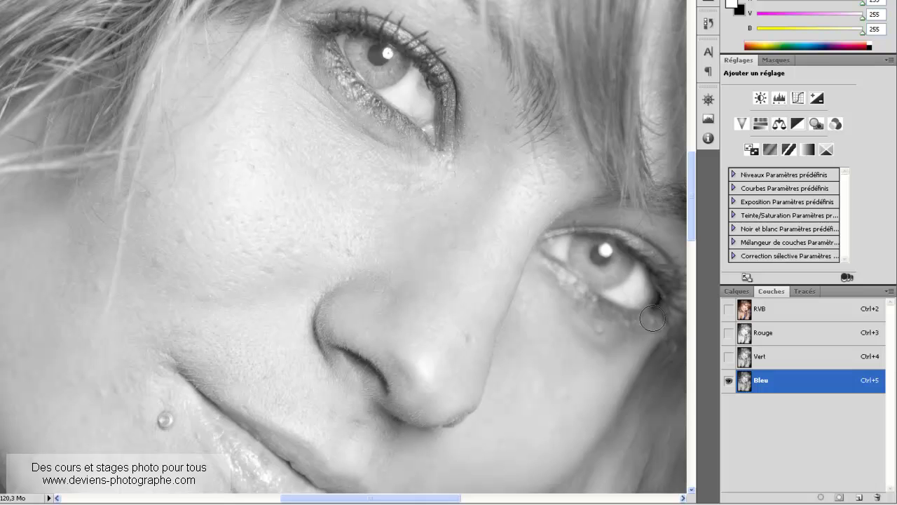
pyautogui.click(729, 356)
pyautogui.click(729, 334)
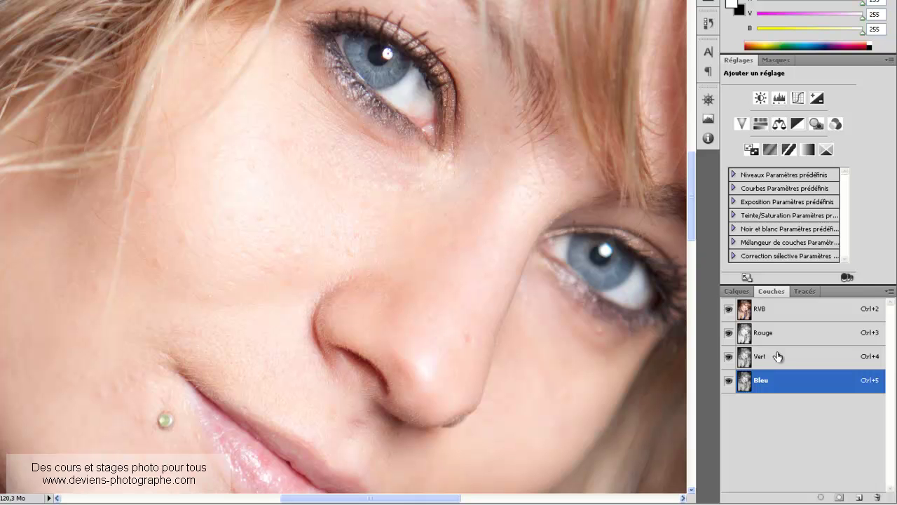
pyautogui.click(733, 291)
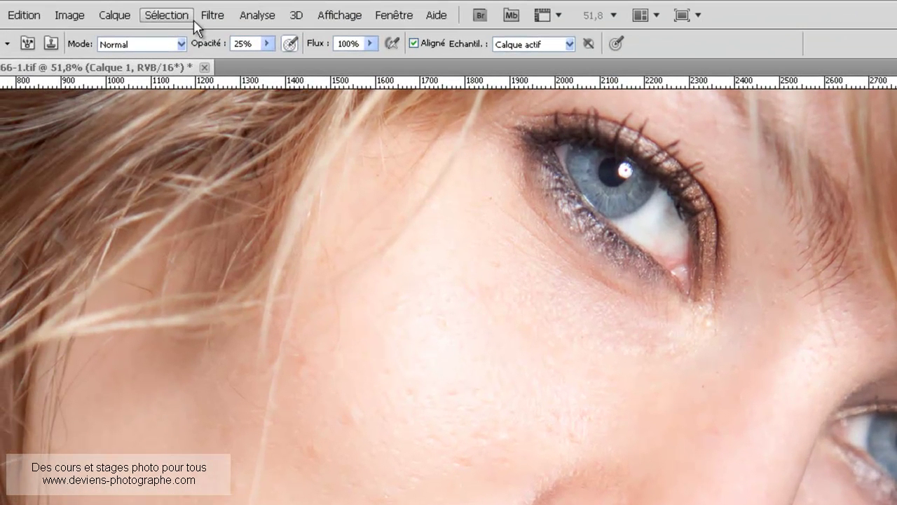
# Apply a Gaussian blur (Flou gaussien) with radius 10 to Calque 1
pyautogui.click(211, 14)
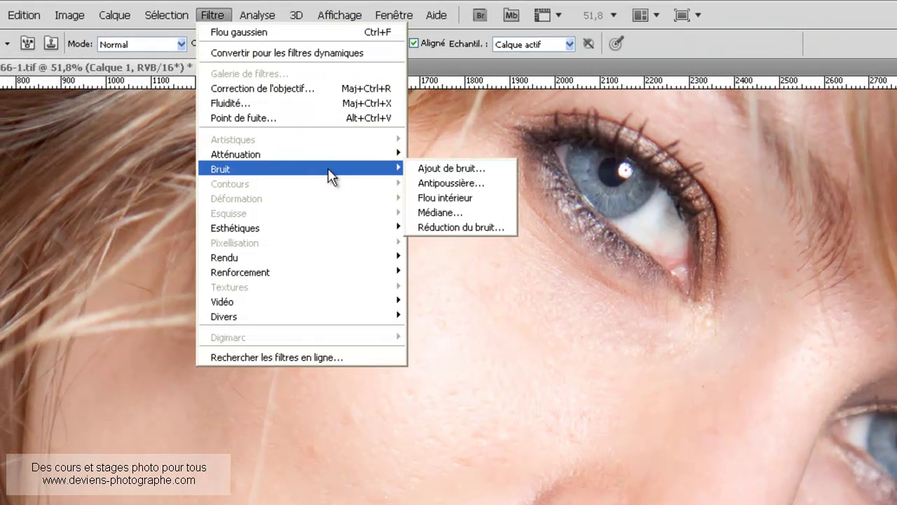
pyautogui.moveTo(235, 154)
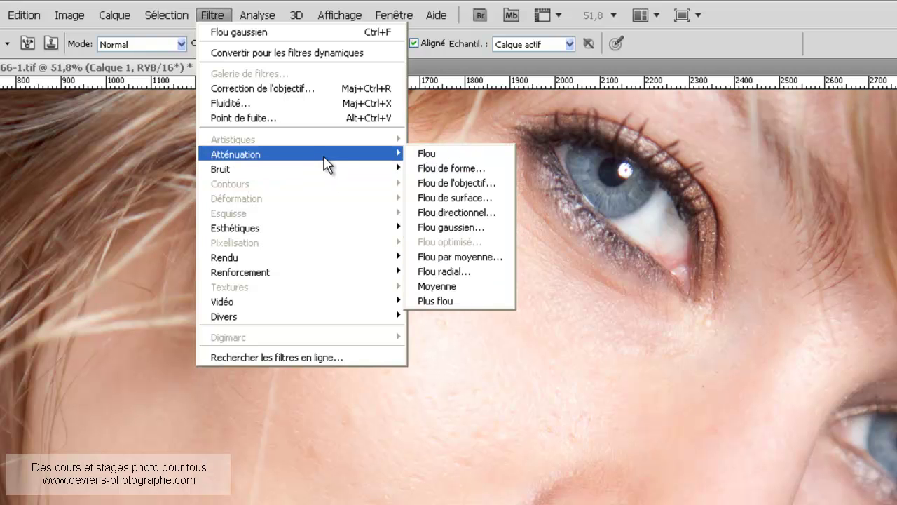
pyautogui.click(454, 227)
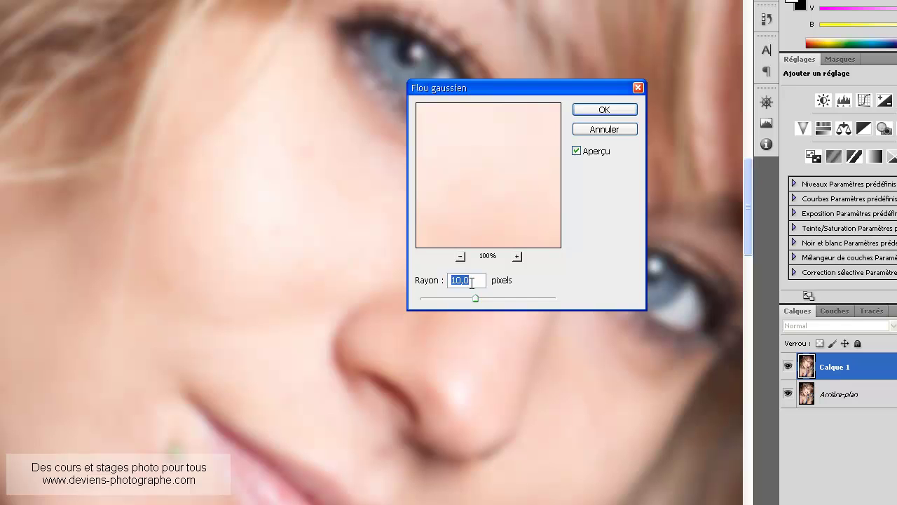
pyautogui.press('Return')
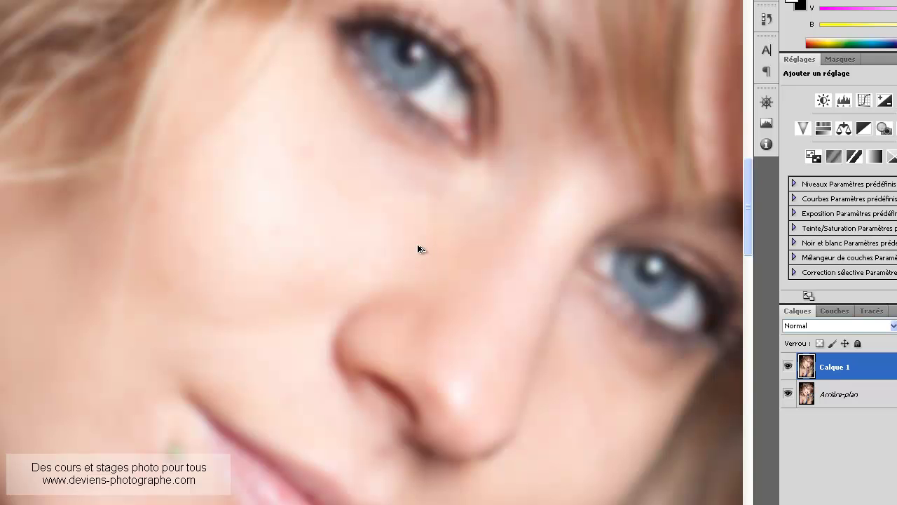
# Check the image size is 3744 × 5616 pixels at 240 ppi, leaving it unchanged
pyautogui.hotkey('ctrl', 'alt', 'i')
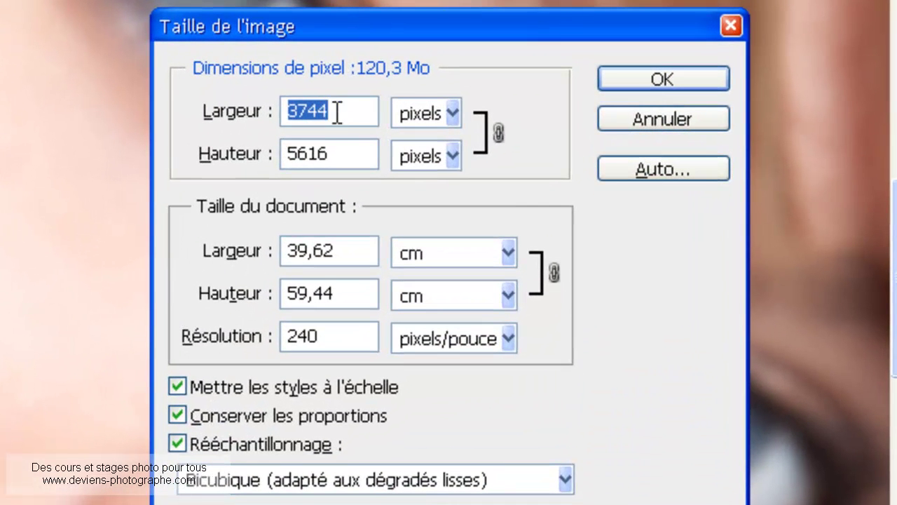
pyautogui.doubleClick(321, 334)
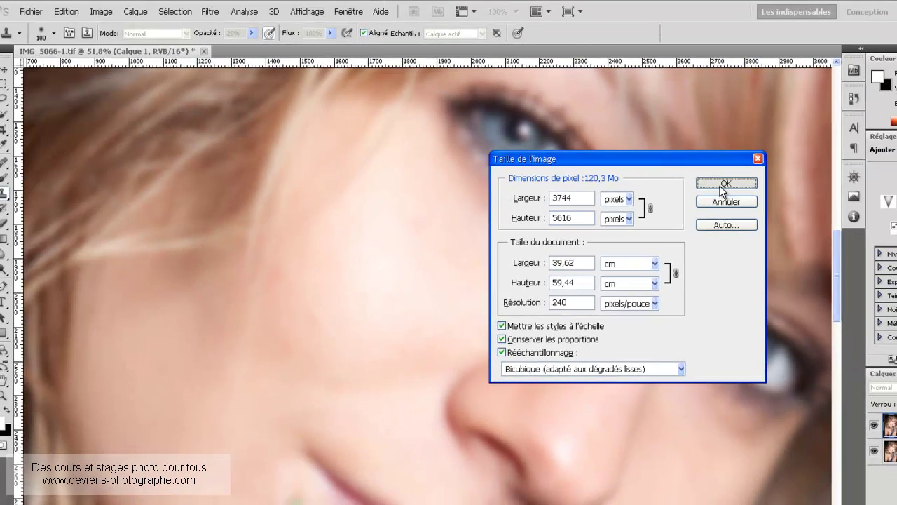
pyautogui.click(724, 186)
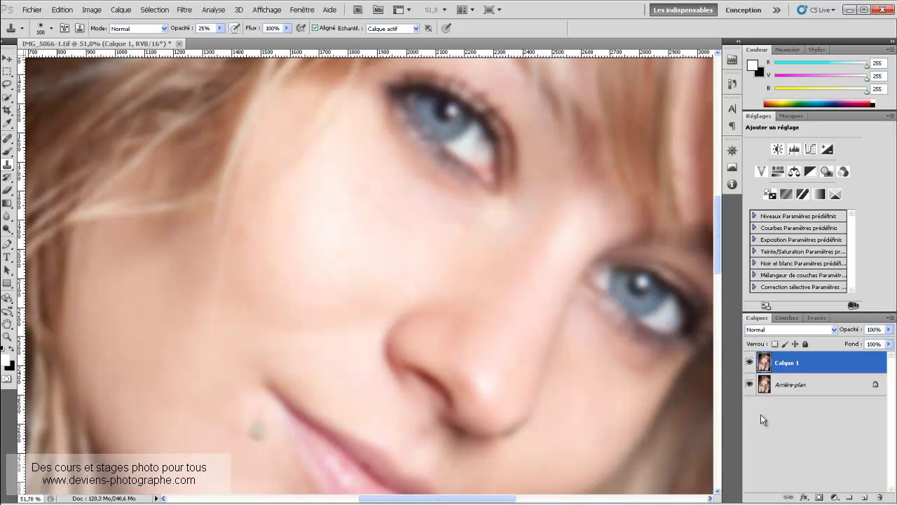
# Set Calque 1 to Couleur blend mode on the blue channel only, then add empty Calque 2
pyautogui.click(777, 331)
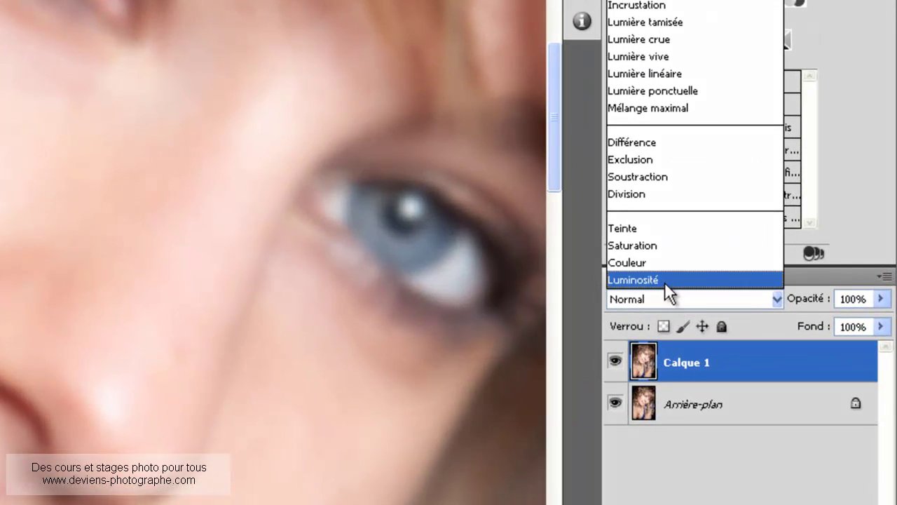
pyautogui.click(653, 263)
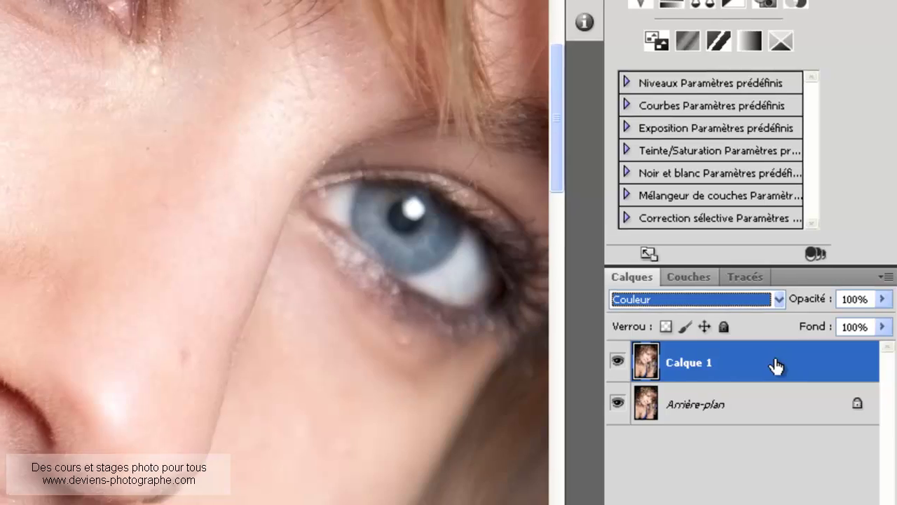
pyautogui.doubleClick(774, 363)
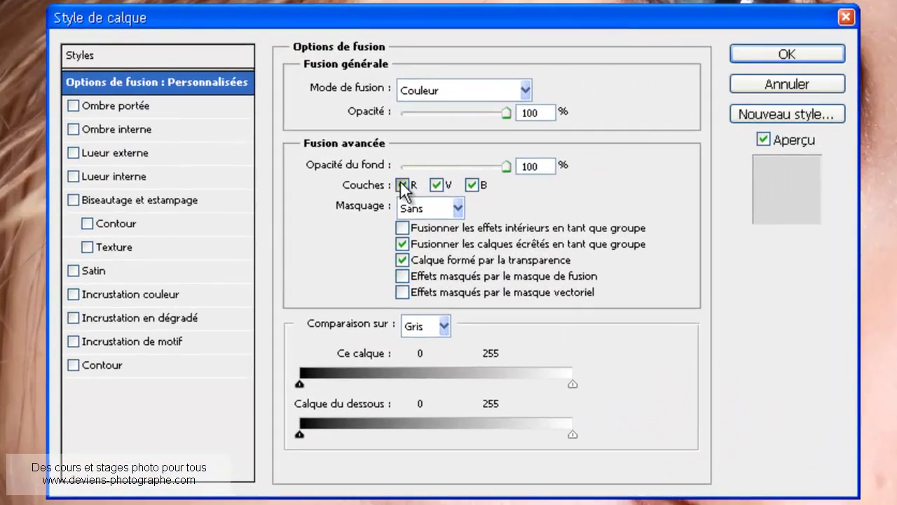
pyautogui.click(372, 181)
pyautogui.click(437, 185)
pyautogui.click(745, 58)
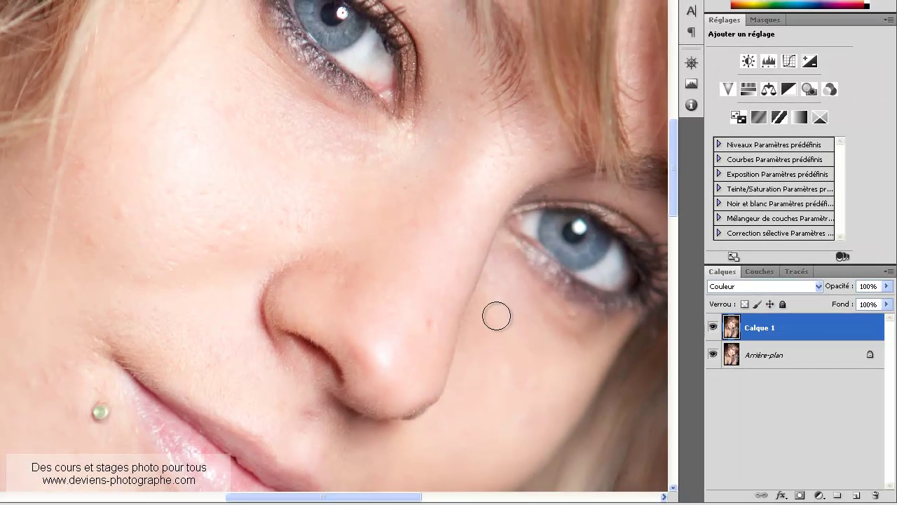
pyautogui.click(854, 495)
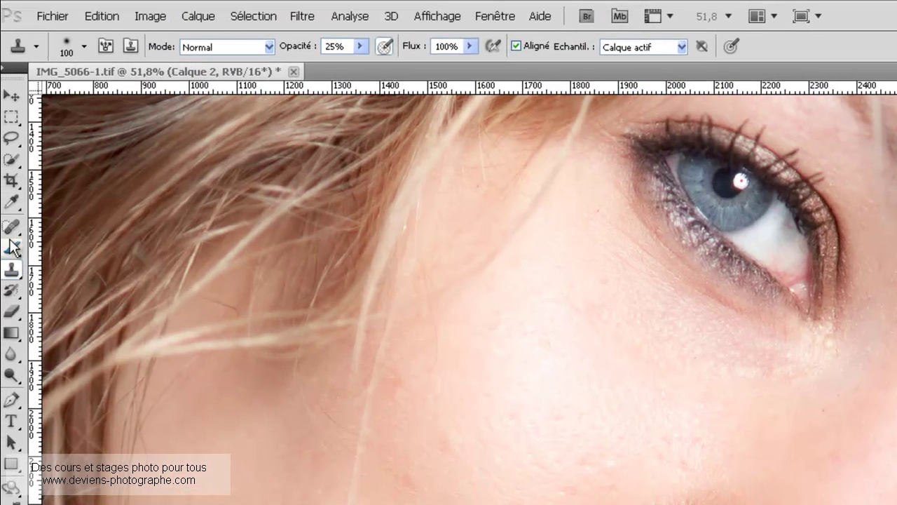
# Choose the Spot Healing Brush with Sample All Layers for retouching on Calque 2
pyautogui.click(13, 227)
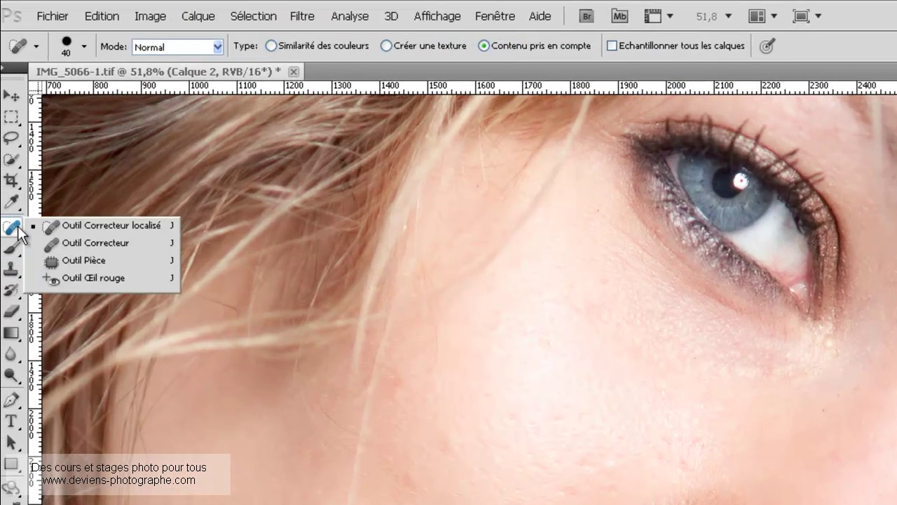
pyautogui.click(16, 226)
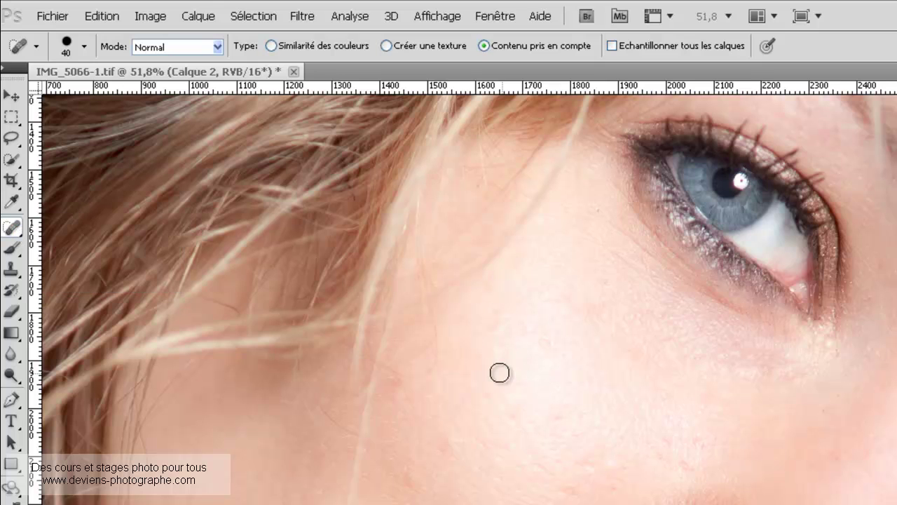
pyautogui.click(611, 45)
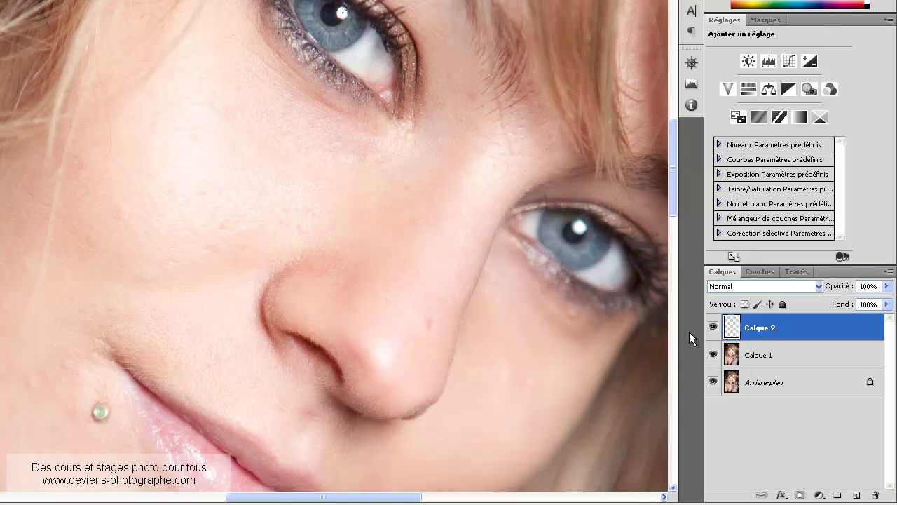
pyautogui.click(712, 328)
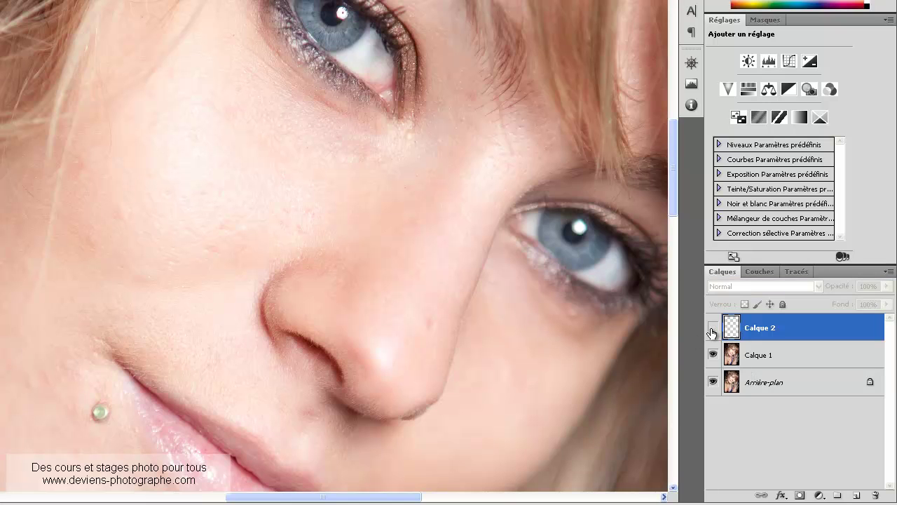
pyautogui.click(712, 328)
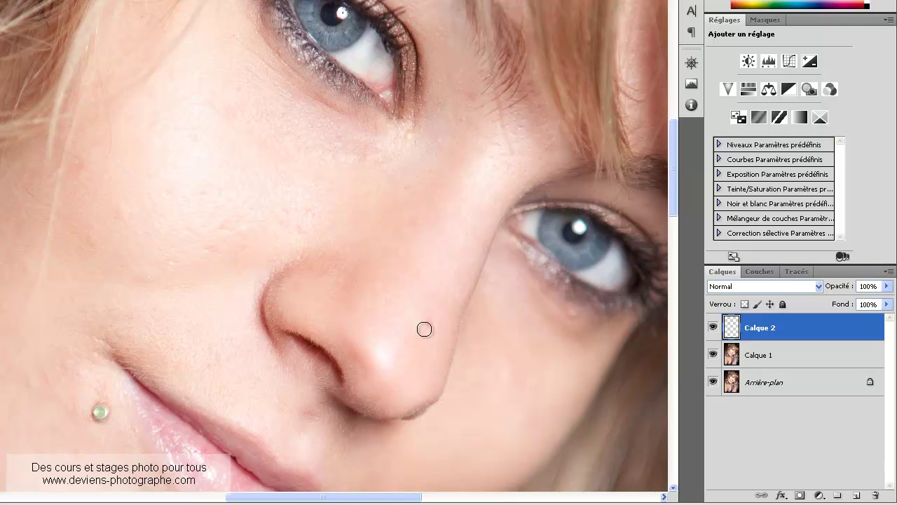
# Heal the blemishes below the nose, on the cheek and on the chin
pyautogui.click(310, 414)
pyautogui.moveTo(309, 414); pyautogui.dragTo(308, 415)
pyautogui.click(202, 194)
pyautogui.click(222, 223)
pyautogui.click(209, 249)
pyautogui.scroll(-5, 195, 253)
pyautogui.click(167, 403)
pyautogui.click(176, 387)
pyautogui.click(168, 397)
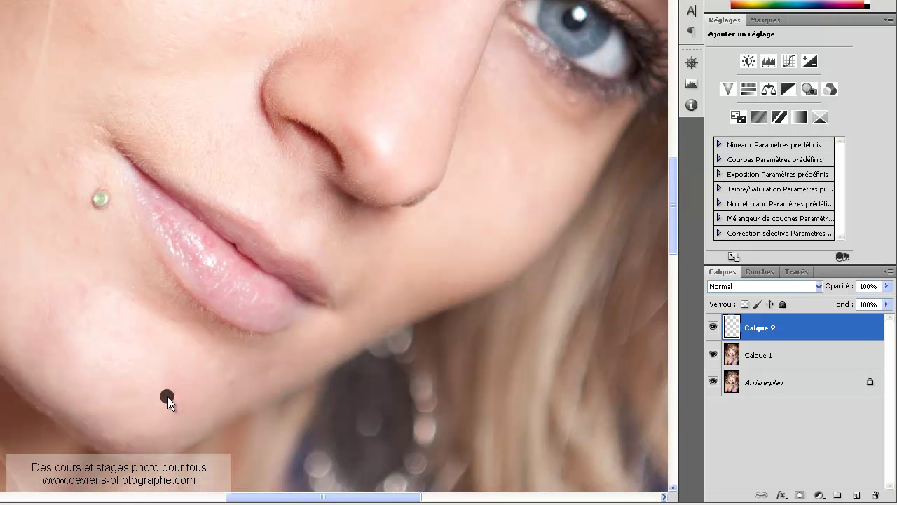
pyautogui.click(168, 396)
pyautogui.click(164, 390)
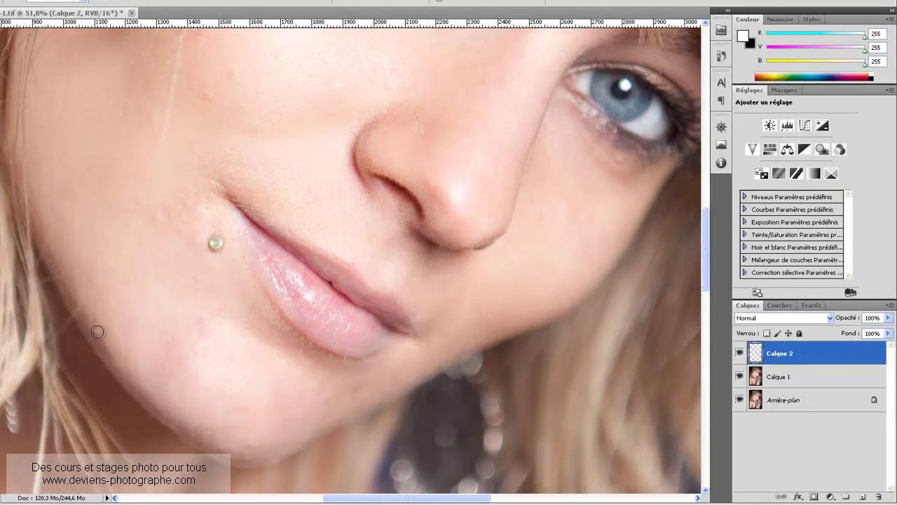
# Heal the spots on the lower cheek, around the mole, upper cheek and beside the nose
pyautogui.click(146, 344)
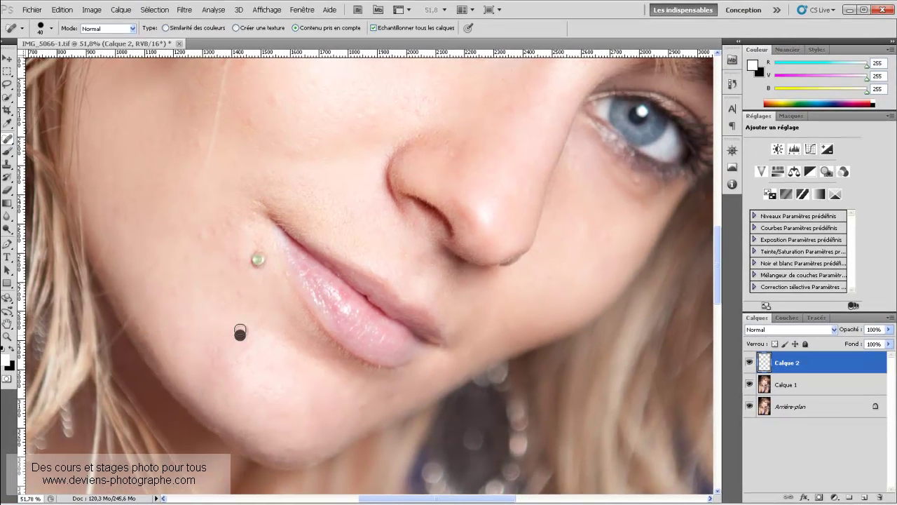
pyautogui.click(234, 288)
pyautogui.click(212, 232)
pyautogui.click(228, 253)
pyautogui.scroll(5, 252, 304)
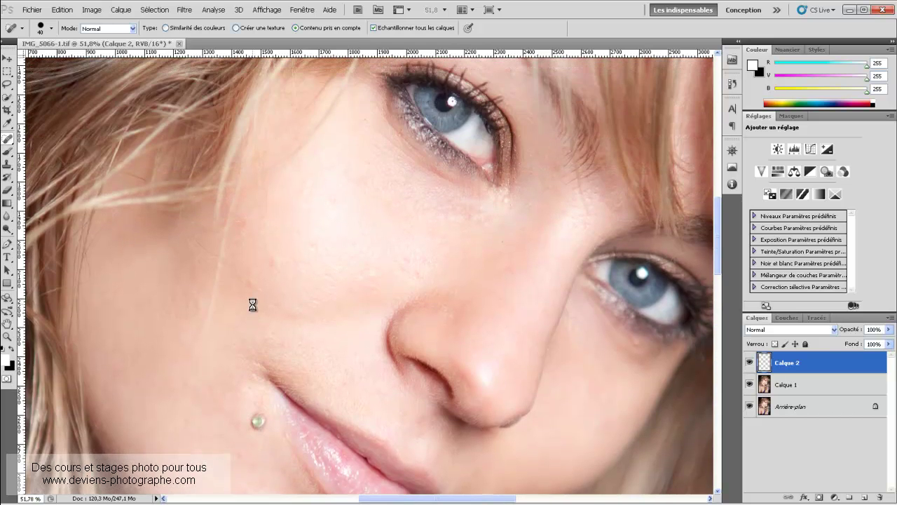
pyautogui.click(250, 285)
pyautogui.click(275, 259)
pyautogui.click(267, 263)
pyautogui.click(325, 271)
pyautogui.click(310, 246)
pyautogui.scroll(2, 386, 335)
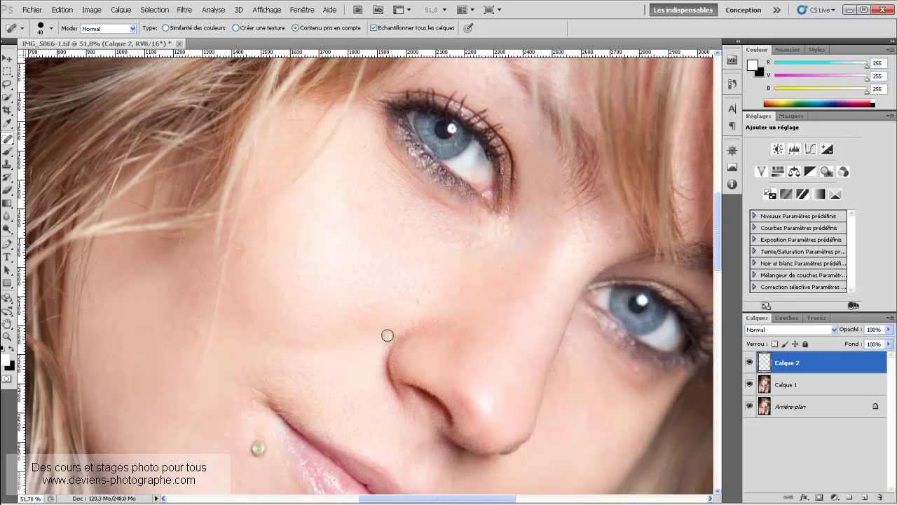
pyautogui.scroll(3, 386, 335)
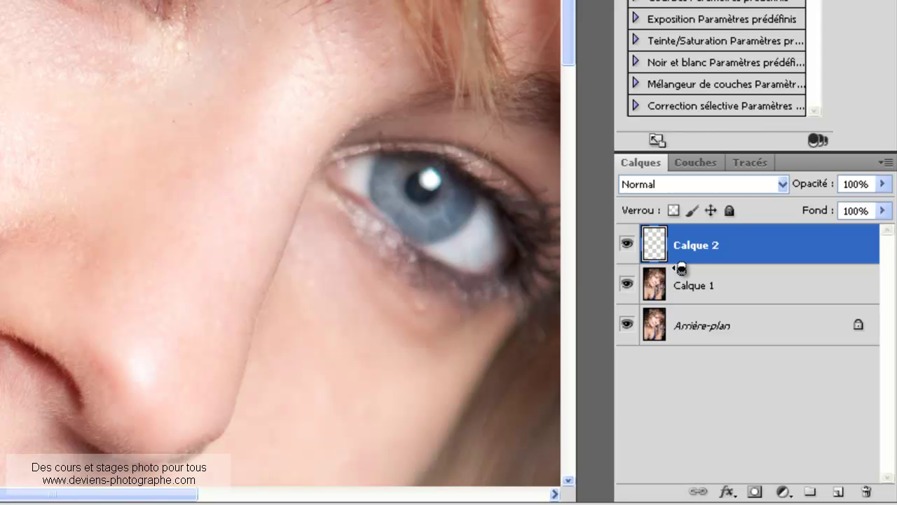
# Stamp all visible layers into a new merged layer, Calque 3
pyautogui.keyDown('alt'); pyautogui.click(672, 267); pyautogui.keyUp('alt')
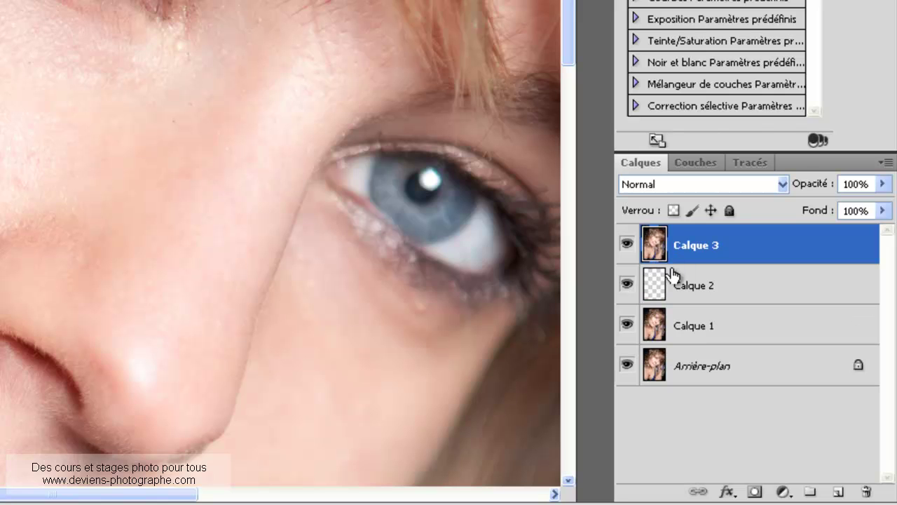
pyautogui.click(627, 243)
pyautogui.click(628, 243)
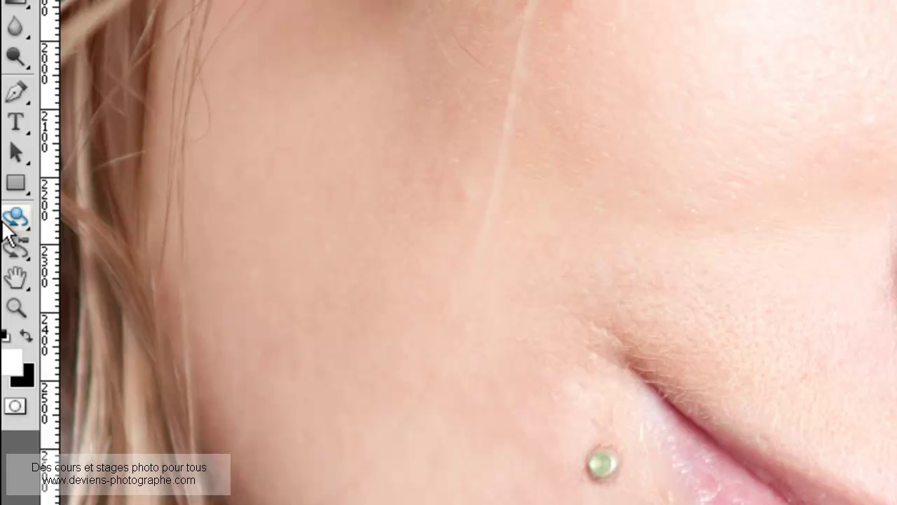
# Enter Quick Mask mode with the Brush tool, zoomed in on the face
pyautogui.click(15, 412)
pyautogui.click(16, 409)
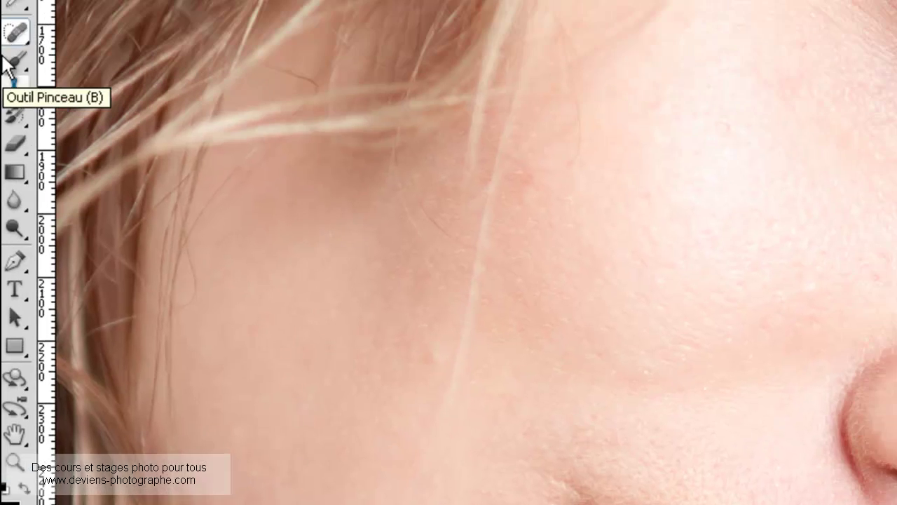
pyautogui.click(14, 298)
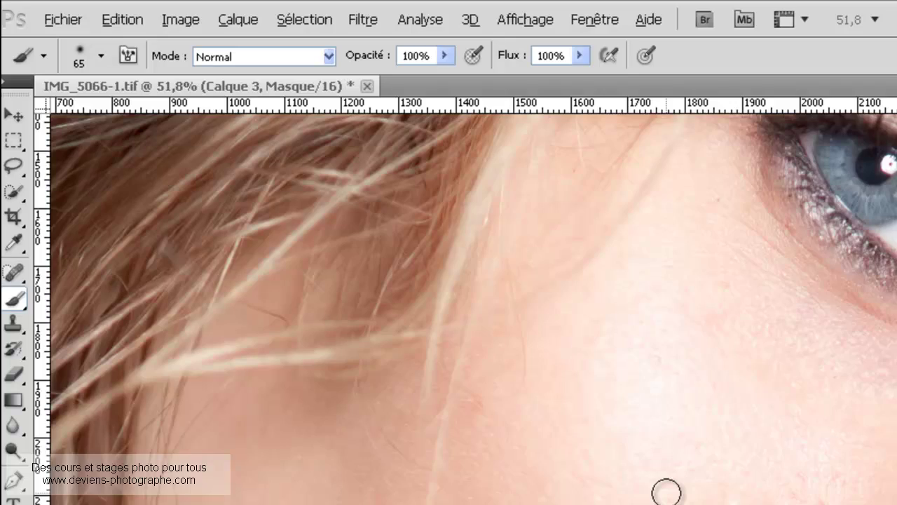
pyautogui.keyDown('alt'); pyautogui.scroll(-1, 666, 491); pyautogui.keyUp('alt')
pyautogui.keyDown('alt'); pyautogui.scroll(-3, 670, 487); pyautogui.keyUp('alt')
pyautogui.keyDown('alt'); pyautogui.scroll(1, 677, 484); pyautogui.keyUp('alt')
pyautogui.keyDown('alt'); pyautogui.scroll(2, 675, 484); pyautogui.keyUp('alt')
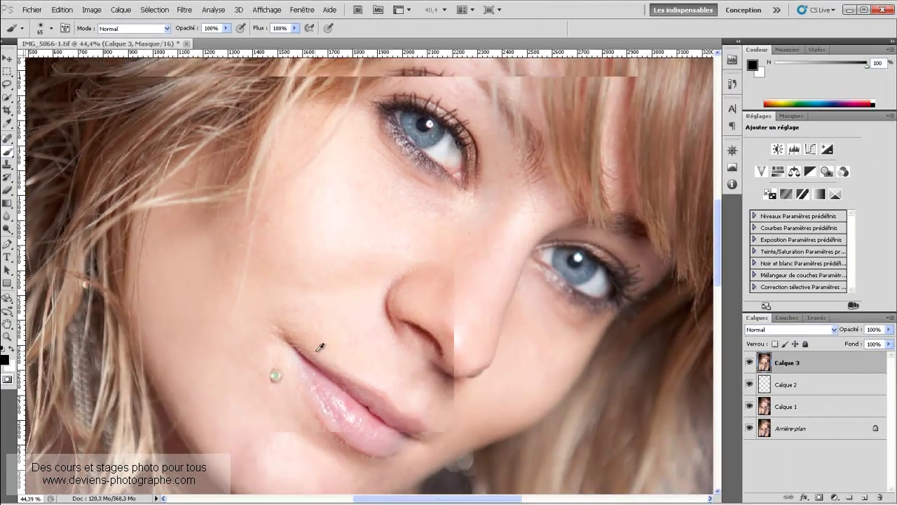
pyautogui.keyDown('alt'); pyautogui.scroll(1, 319, 347); pyautogui.keyUp('alt')
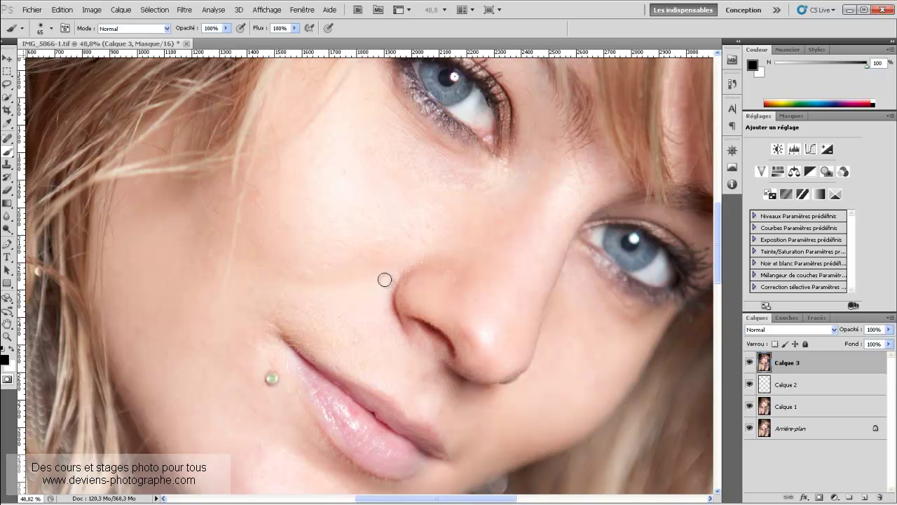
pyautogui.scroll(2, 397, 232)
pyautogui.scroll(2, 410, 236)
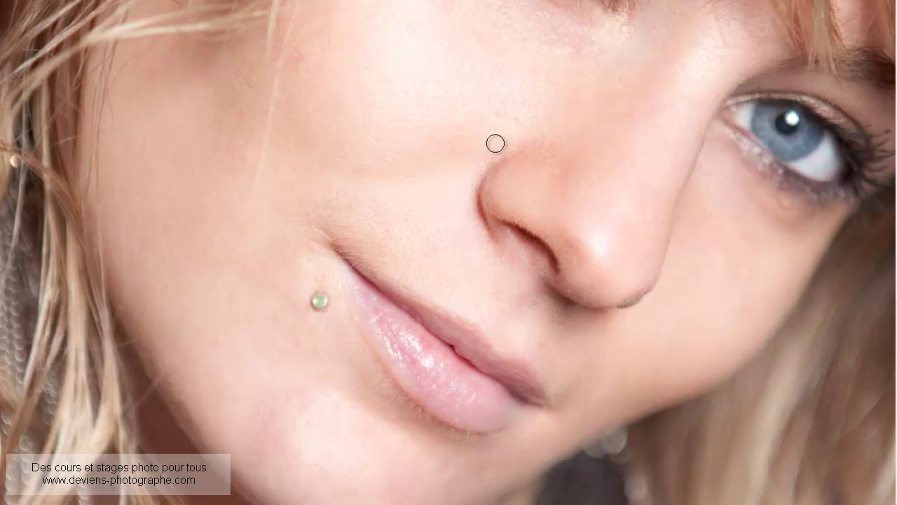
# Paint the quick mask along the nostril crease and the upper lip
pyautogui.moveTo(510, 140)
pyautogui.mouseDown()
pyautogui.moveTo(482, 152)
pyautogui.moveTo(491, 259)
pyautogui.moveTo(507, 249)
pyautogui.moveTo(488, 180)
pyautogui.moveTo(519, 161)
pyautogui.moveTo(520, 140)
pyautogui.mouseUp()
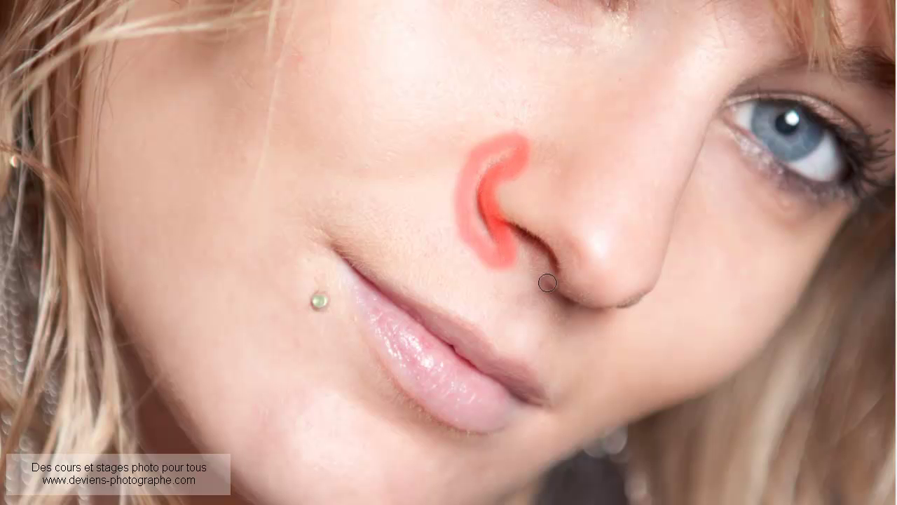
pyautogui.moveTo(487, 226)
pyautogui.mouseDown()
pyautogui.moveTo(505, 209)
pyautogui.moveTo(551, 232)
pyautogui.moveTo(568, 244)
pyautogui.moveTo(572, 277)
pyautogui.moveTo(560, 289)
pyautogui.moveTo(520, 251)
pyautogui.mouseUp()
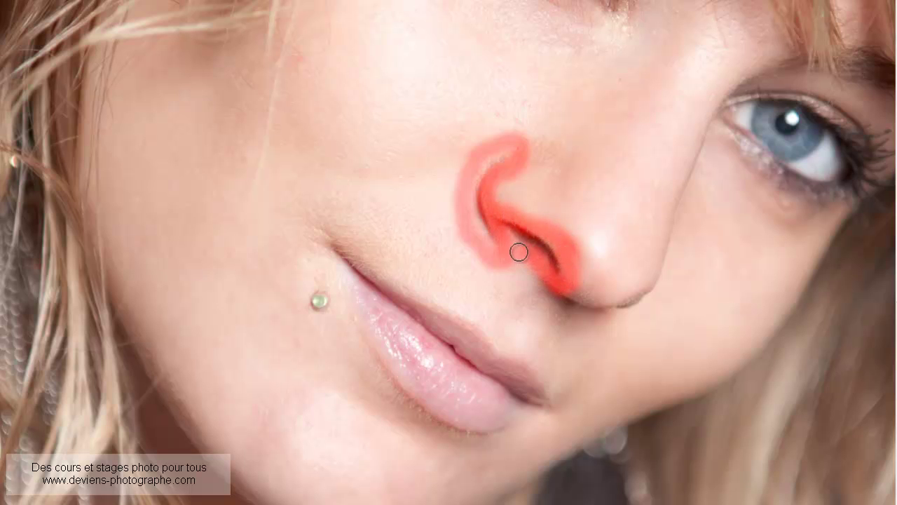
pyautogui.moveTo(339, 232); pyautogui.dragTo(439, 289)
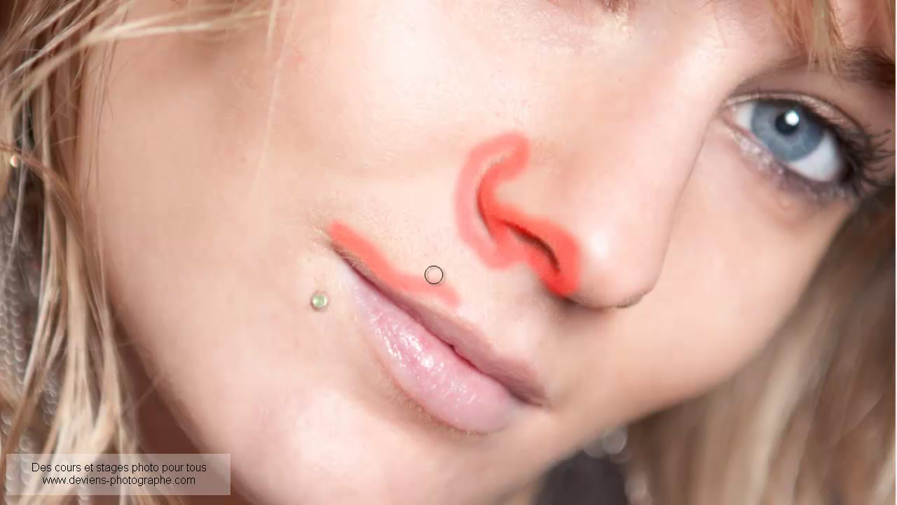
pyautogui.moveTo(433, 285)
pyautogui.mouseDown()
pyautogui.moveTo(443, 303)
pyautogui.moveTo(484, 319)
pyautogui.moveTo(557, 386)
pyautogui.moveTo(562, 399)
pyautogui.moveTo(551, 421)
pyautogui.moveTo(526, 416)
pyautogui.moveTo(494, 439)
pyautogui.moveTo(452, 438)
pyautogui.moveTo(404, 408)
pyautogui.moveTo(370, 368)
pyautogui.moveTo(314, 248)
pyautogui.mouseUp()
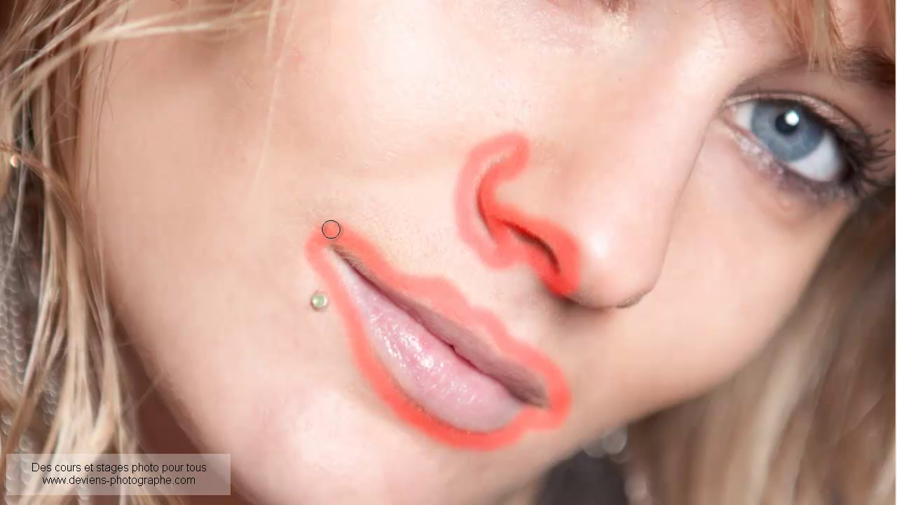
pyautogui.scroll(1, 330, 229)
pyautogui.scroll(3, 344, 217)
pyautogui.scroll(2, 467, 116)
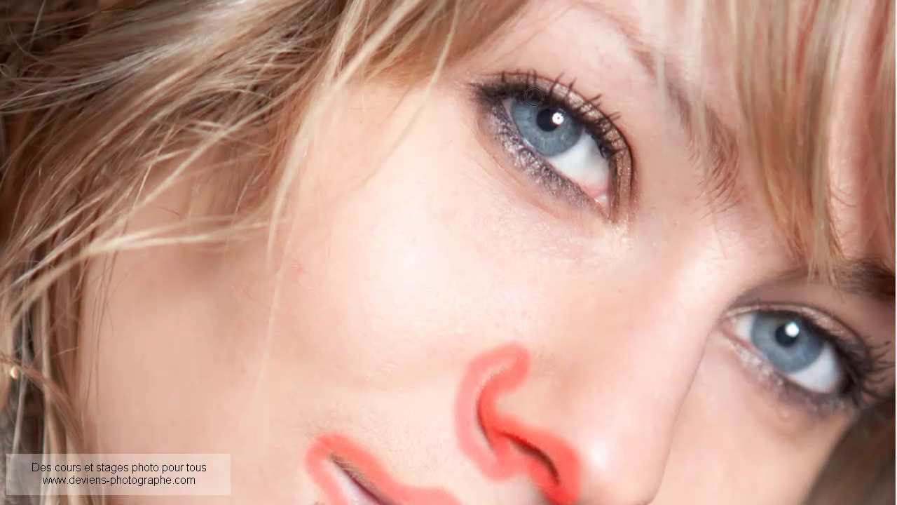
pyautogui.scroll(-5, 529, 185)
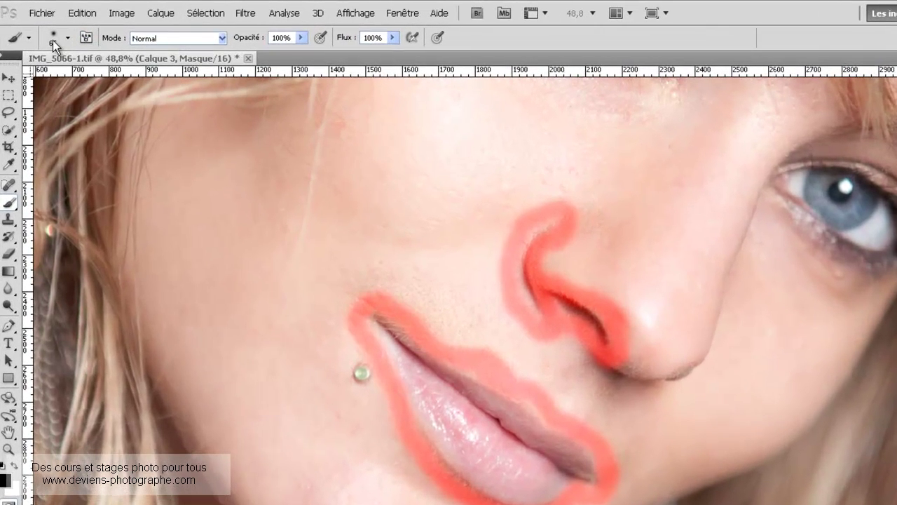
# Pick the 60 px hard round brush and paint the quick mask across the facial skin
pyautogui.click(41, 31)
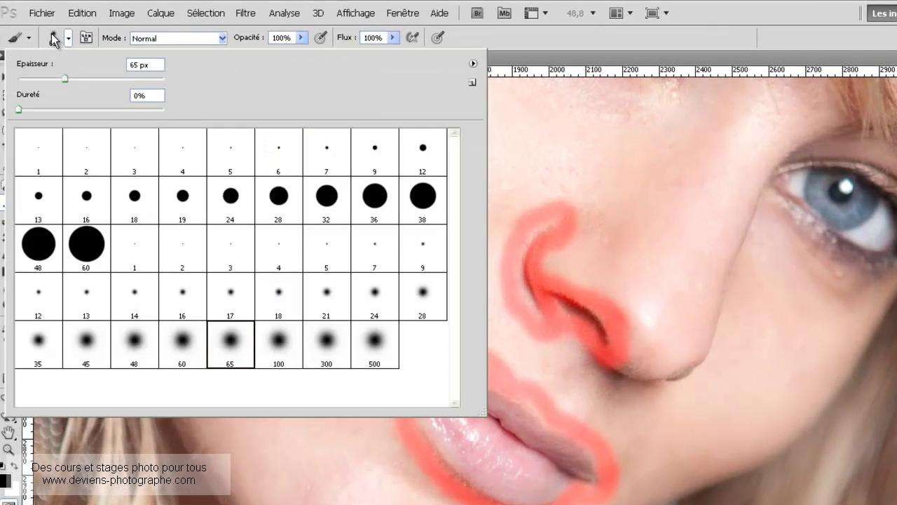
pyautogui.click(88, 252)
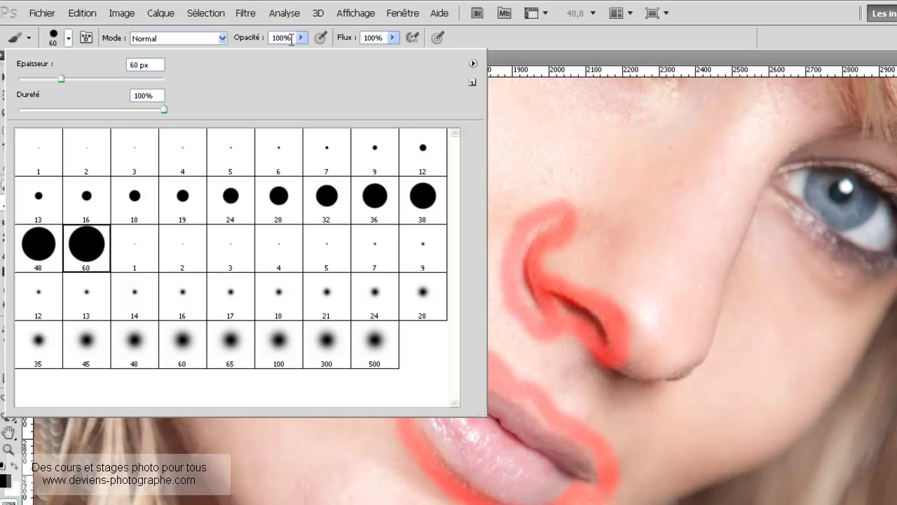
pyautogui.click(600, 187)
pyautogui.moveTo(581, 190)
pyautogui.mouseDown()
pyautogui.moveTo(556, 183)
pyautogui.moveTo(544, 196)
pyautogui.moveTo(516, 201)
pyautogui.moveTo(527, 192)
pyautogui.moveTo(478, 232)
pyautogui.mouseUp()
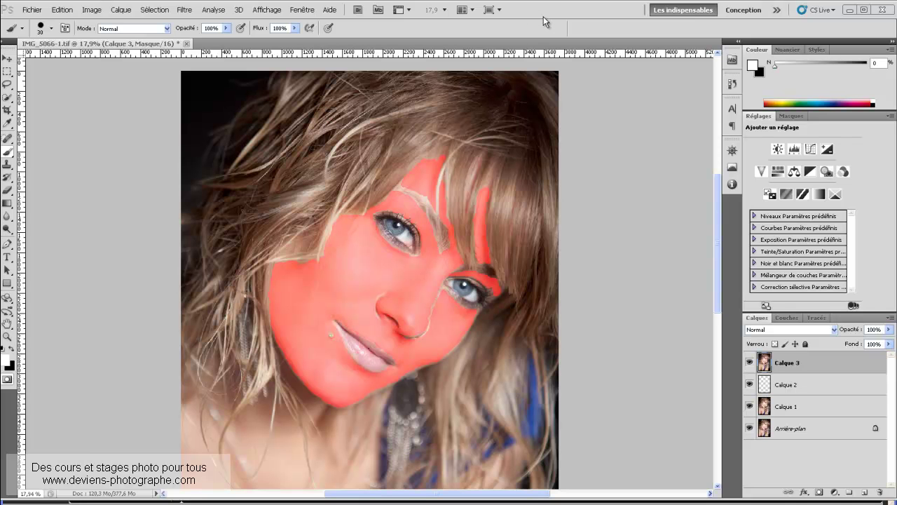
pyautogui.scroll(2, 323, 255)
pyautogui.scroll(2, 323, 256)
pyautogui.scroll(2, 322, 256)
pyautogui.scroll(1, 321, 257)
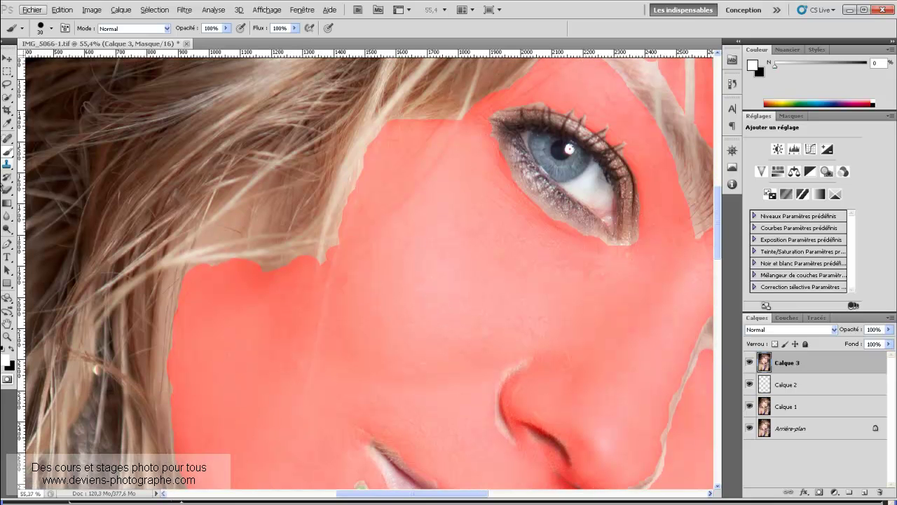
# Erase and repaint a strip of quick mask on the cheek
pyautogui.click(8, 364)
pyautogui.click(652, 150)
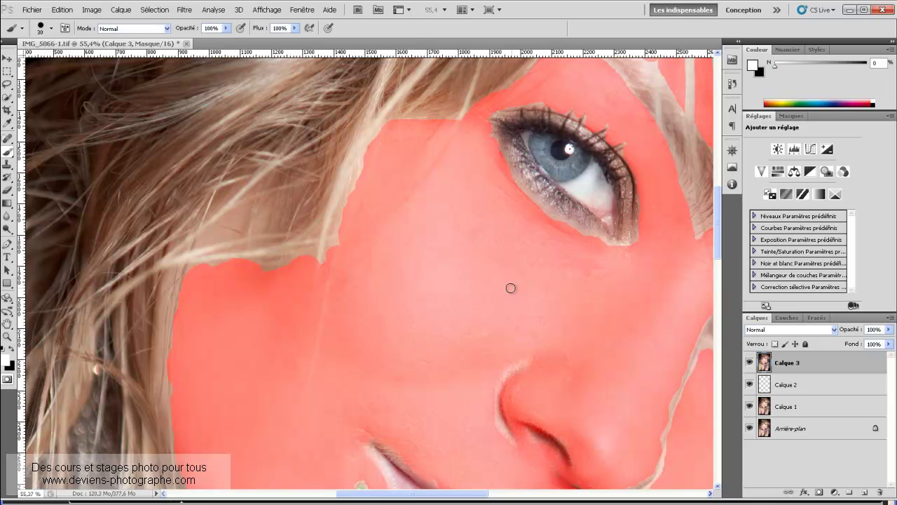
pyautogui.moveTo(461, 299); pyautogui.dragTo(429, 311)
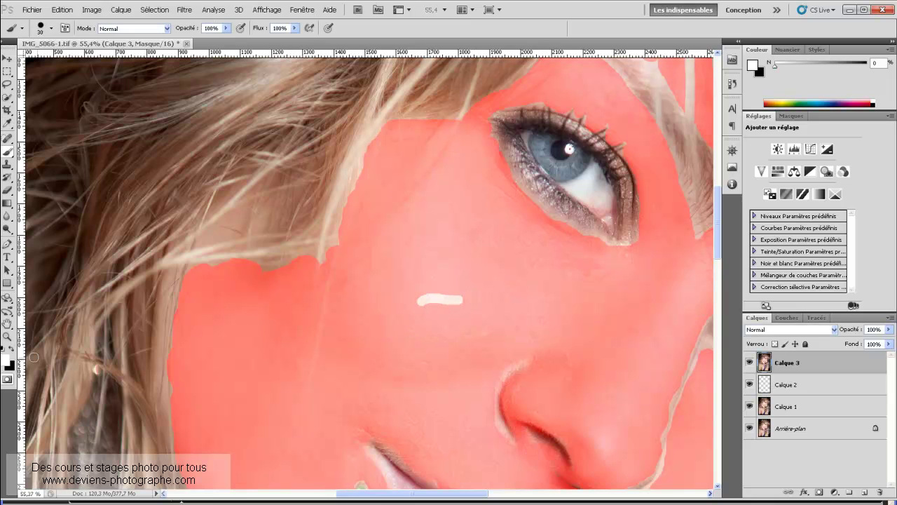
pyautogui.click(14, 350)
pyautogui.moveTo(412, 296); pyautogui.dragTo(464, 304)
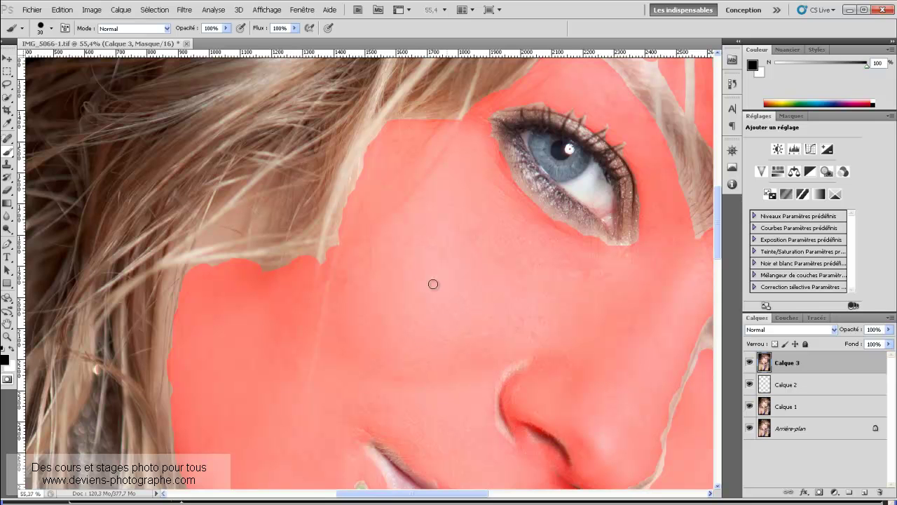
# Paint the quick mask cleanly along the nostril edge
pyautogui.scroll(-2, 418, 278)
pyautogui.scroll(-3, 374, 257)
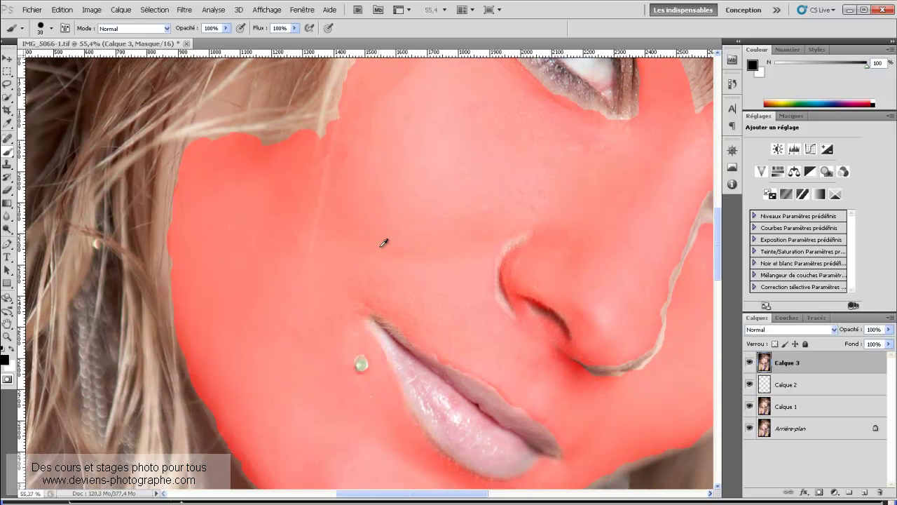
pyautogui.scroll(-1, 482, 226)
pyautogui.scroll(-2, 508, 220)
pyautogui.scroll(-1, 593, 203)
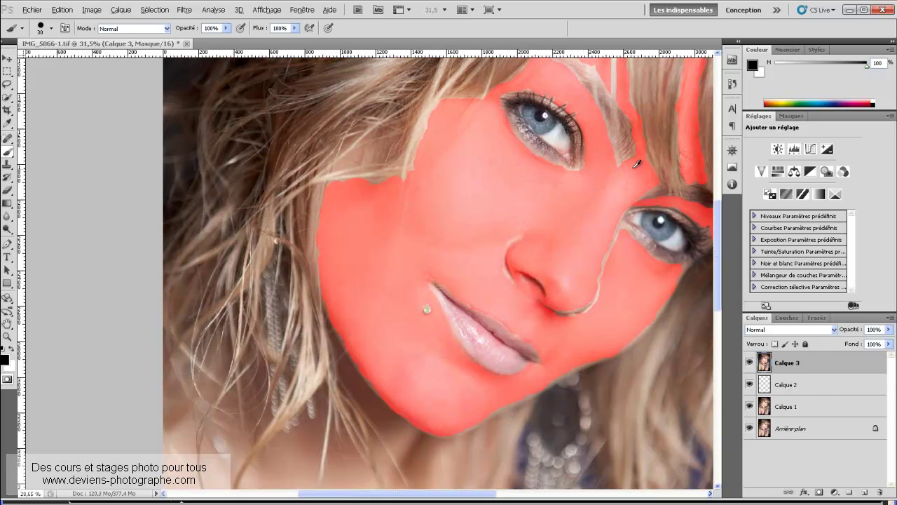
pyautogui.scroll(-1, 637, 156)
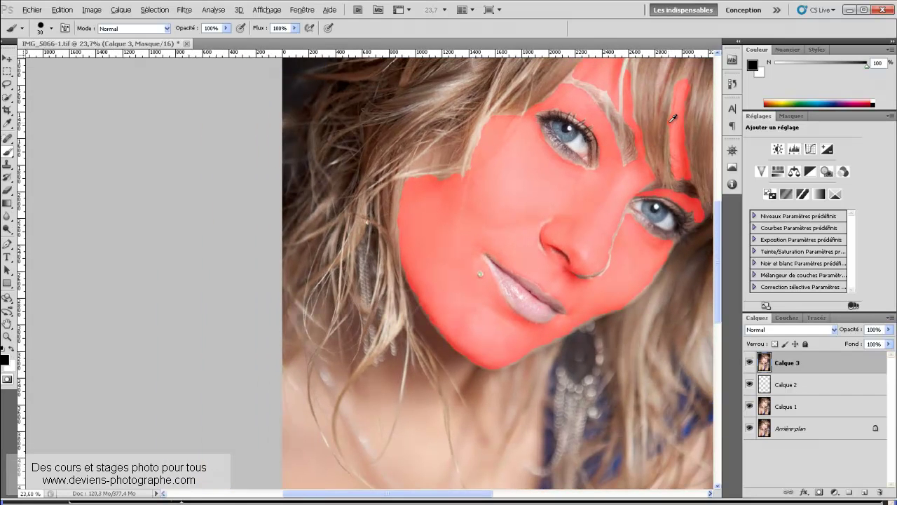
pyautogui.scroll(2, 638, 110)
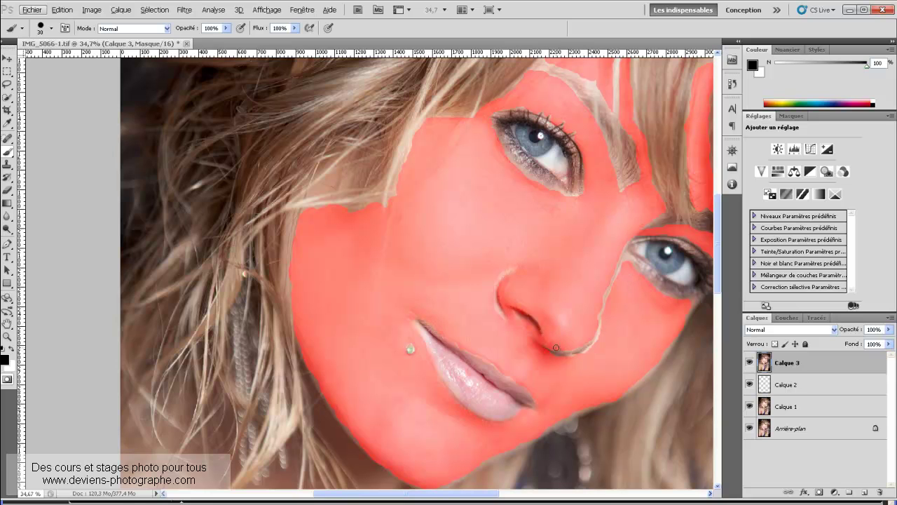
pyautogui.scroll(3, 597, 306)
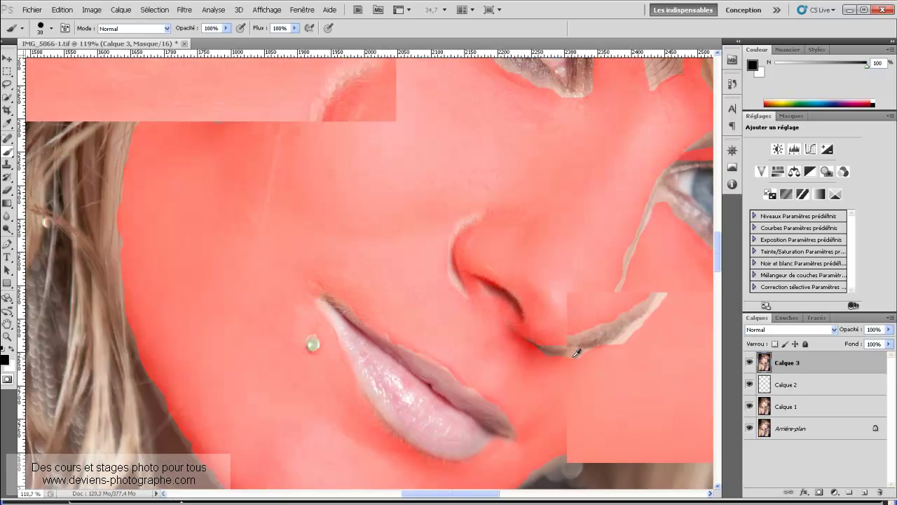
pyautogui.scroll(3, 574, 315)
pyautogui.scroll(3, 556, 322)
pyautogui.moveTo(556, 323)
pyautogui.mouseDown()
pyautogui.moveTo(490, 310)
pyautogui.moveTo(544, 326)
pyautogui.moveTo(602, 307)
pyautogui.moveTo(586, 316)
pyautogui.moveTo(613, 314)
pyautogui.moveTo(646, 299)
pyautogui.moveTo(672, 269)
pyautogui.moveTo(675, 243)
pyautogui.moveTo(693, 228)
pyautogui.moveTo(684, 245)
pyautogui.mouseUp()
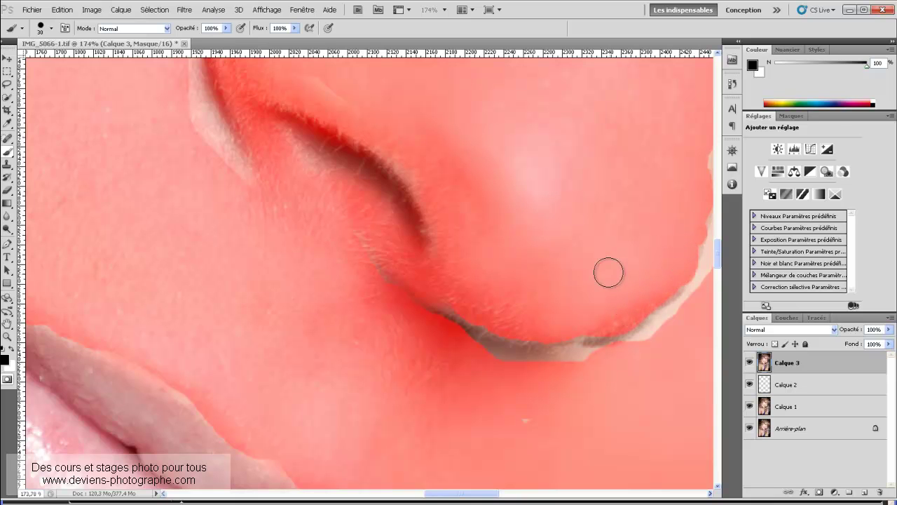
# Swap to white to remove mask overspill, then pan back to the whole face
pyautogui.scroll(-5, 530, 285)
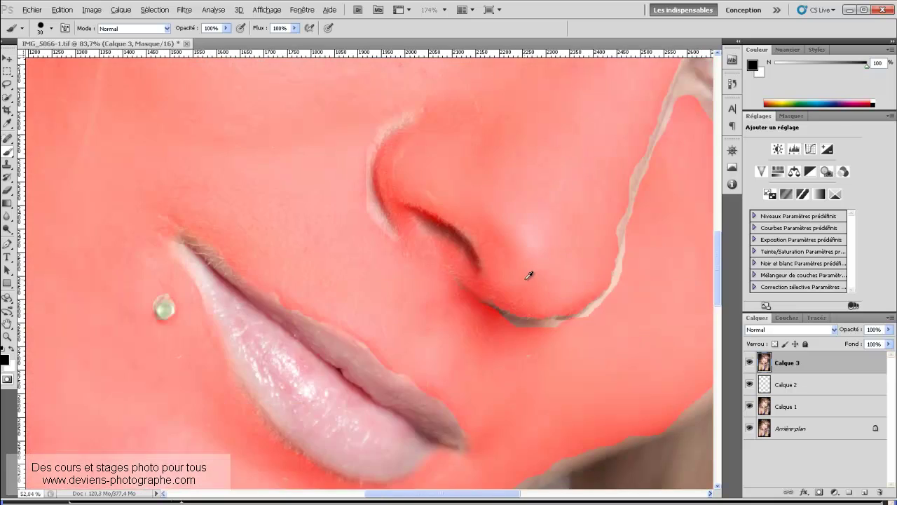
pyautogui.scroll(7, 478, 272)
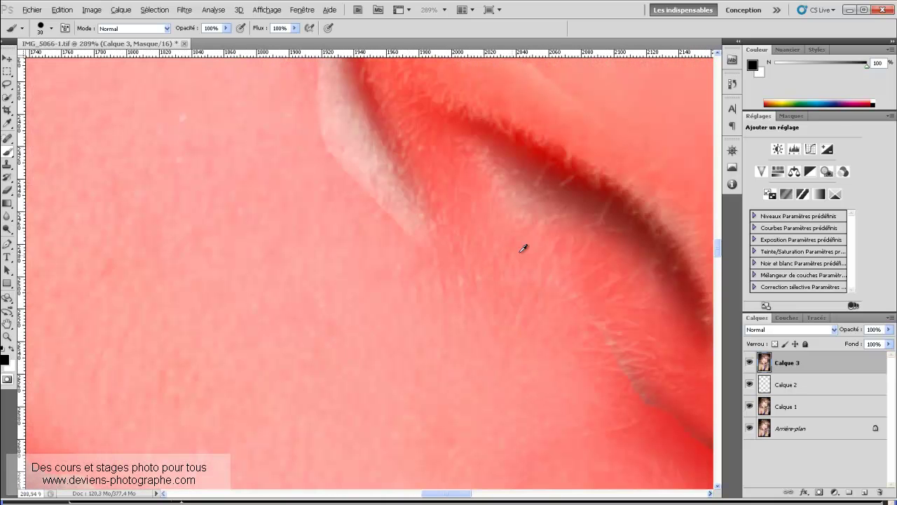
pyautogui.scroll(-6, 560, 223)
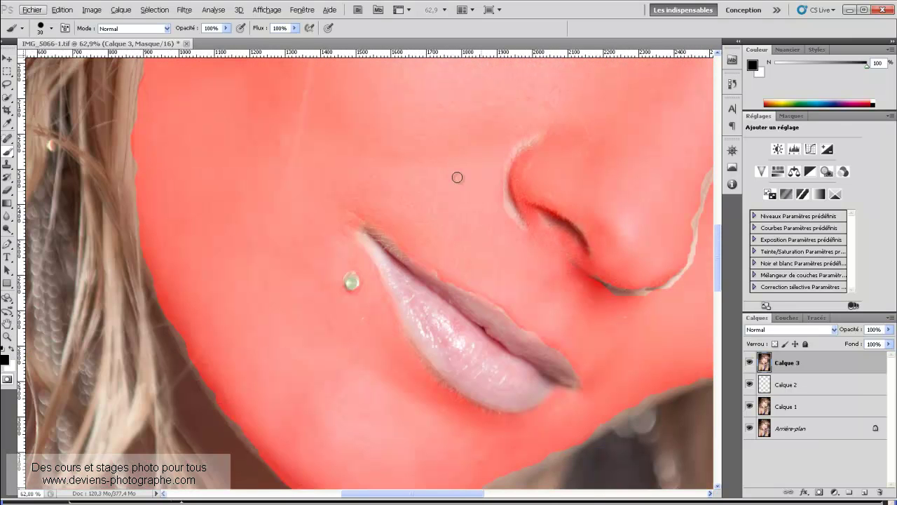
pyautogui.click(10, 349)
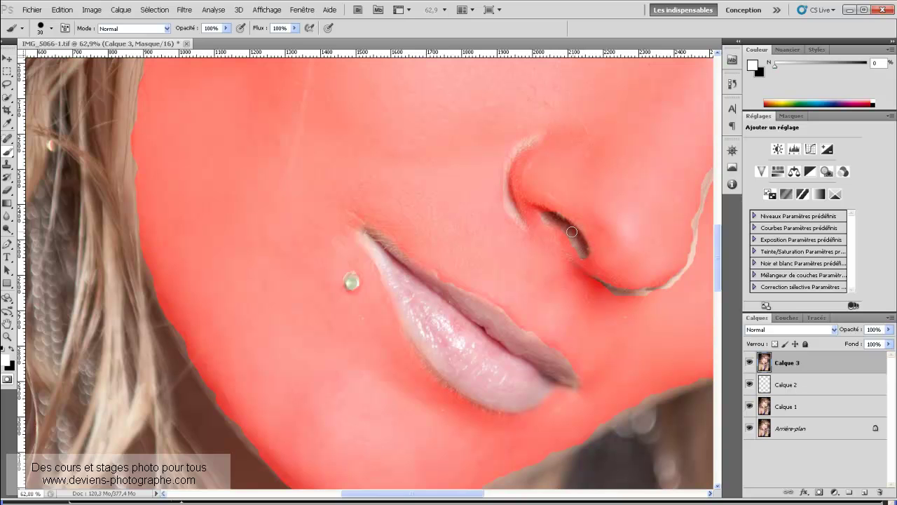
pyautogui.scroll(-3, 566, 271)
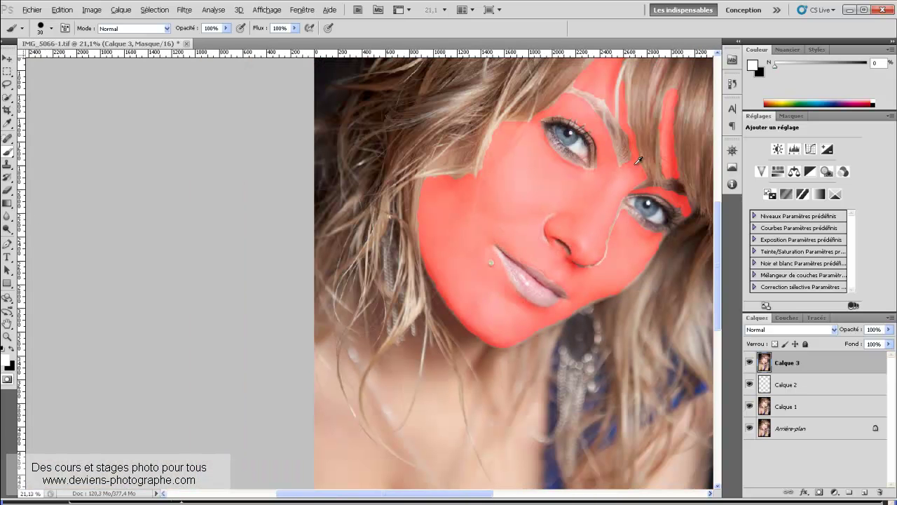
pyautogui.scroll(1, 644, 154)
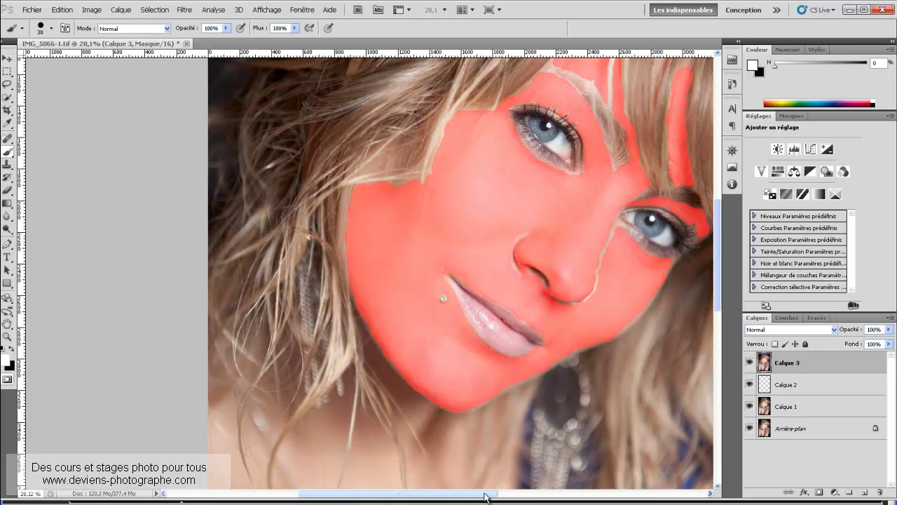
pyautogui.moveTo(494, 495); pyautogui.dragTo(525, 497)
pyautogui.scroll(3, 418, 286)
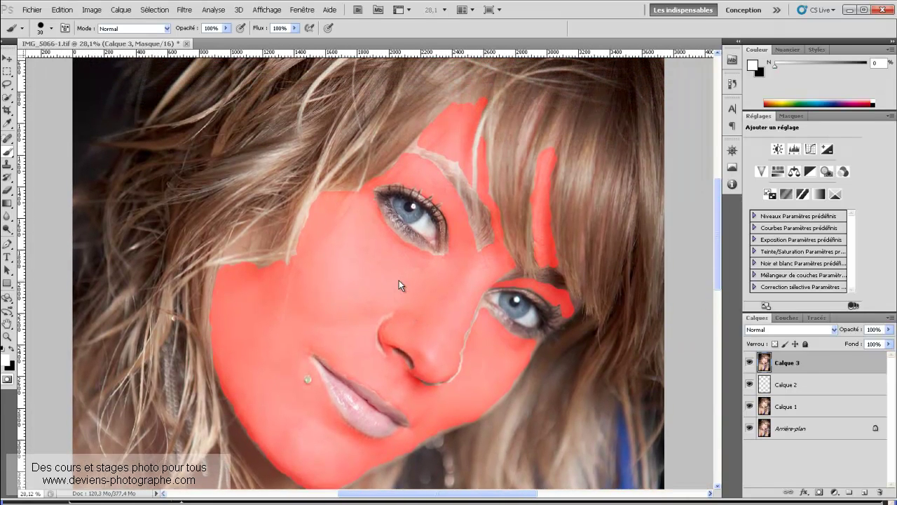
# Turn the mask into a selection, delete non-skin areas from Calque 3, and hide Calques 1 and 2
pyautogui.click(7, 381)
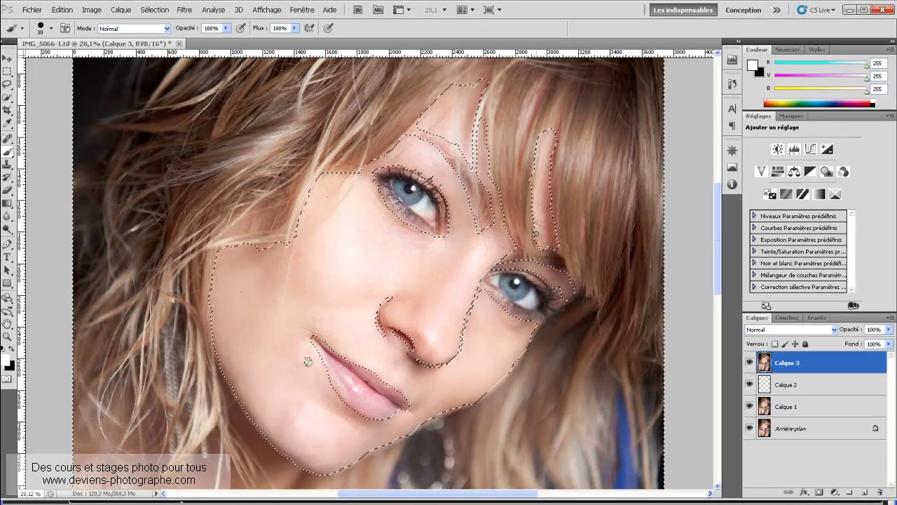
pyautogui.press('Delete')
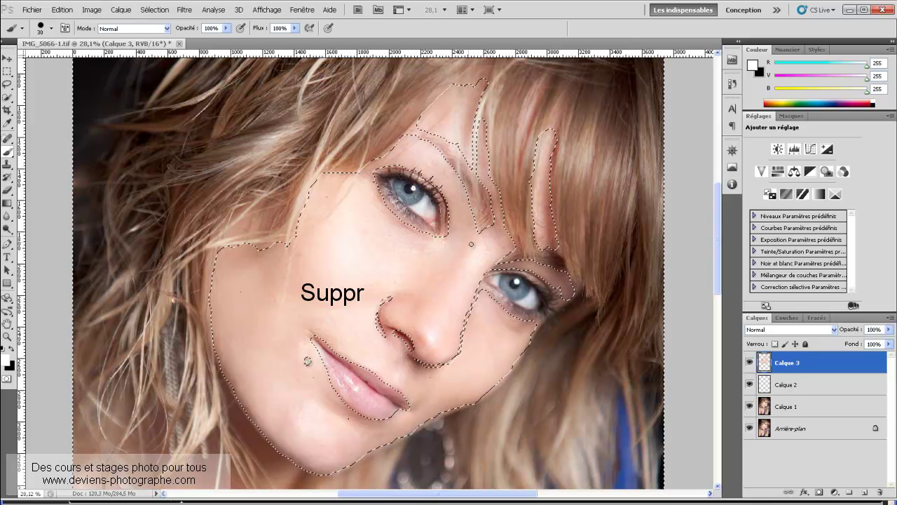
pyautogui.hotkey('ctrl', 'd')
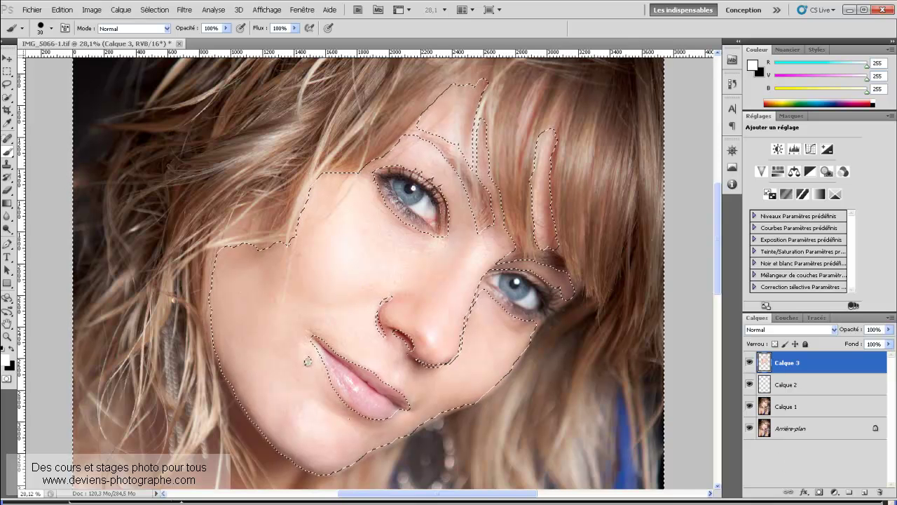
pyautogui.click(749, 385)
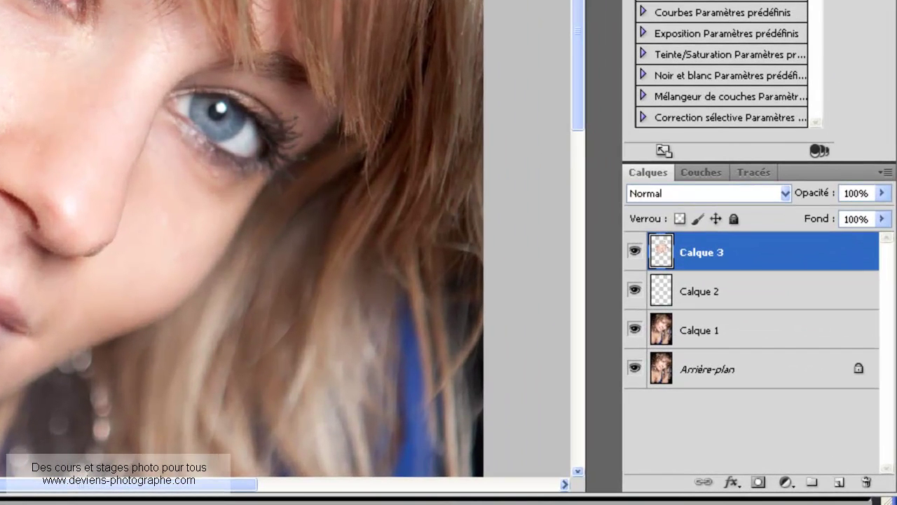
pyautogui.hotkey('ctrl', 'shift', 'd')
pyautogui.click(635, 290)
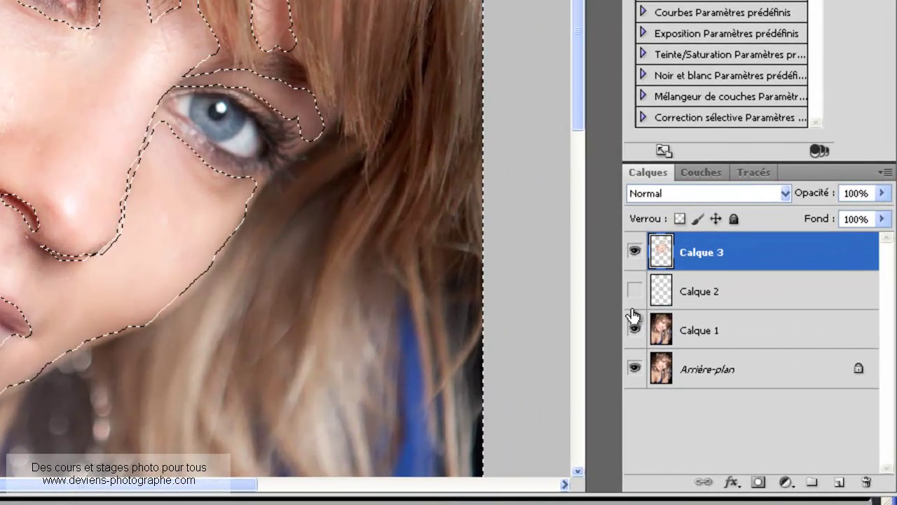
pyautogui.click(639, 335)
# Hide Arrière-plan to inspect Calque 3's isolated skin, then show all four layers and deselect
pyautogui.click(634, 368)
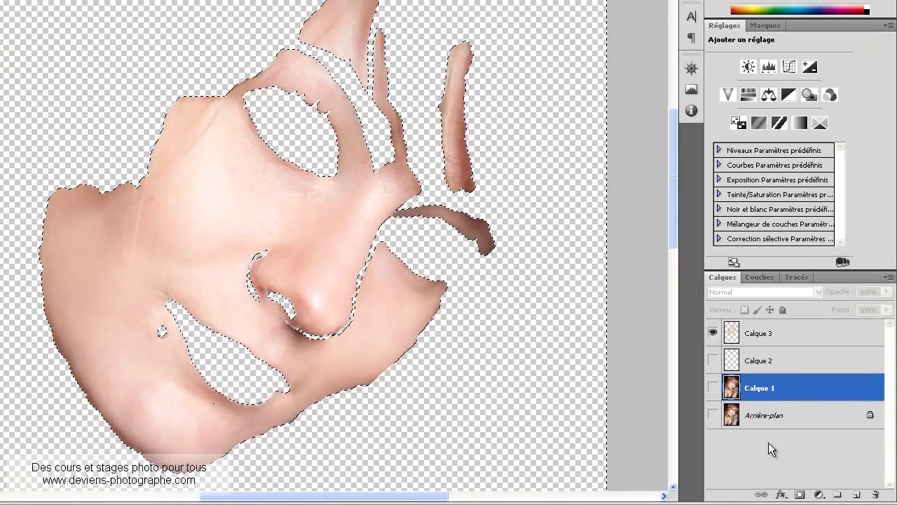
pyautogui.hotkey('ctrl', 'd')
pyautogui.hotkey('ctrl', 'shift', 'd')
pyautogui.click(713, 415)
pyautogui.click(713, 387)
pyautogui.click(712, 360)
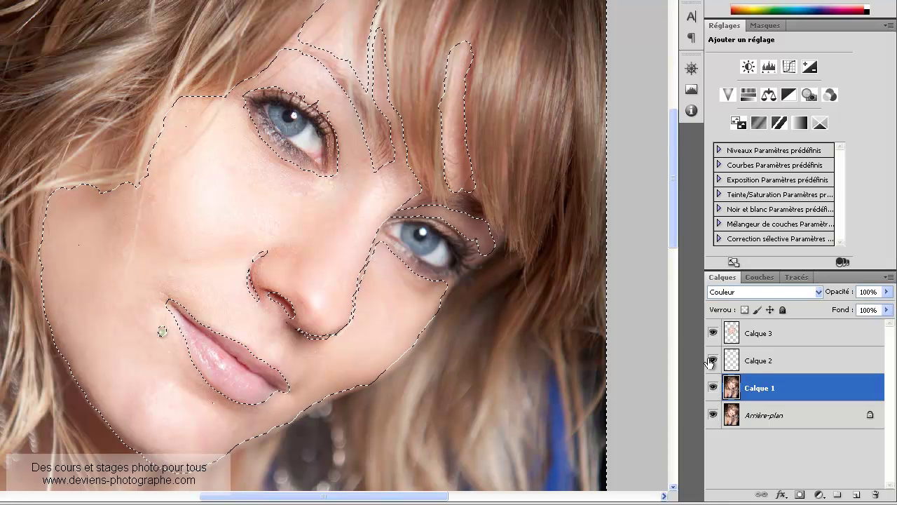
pyautogui.click(752, 336)
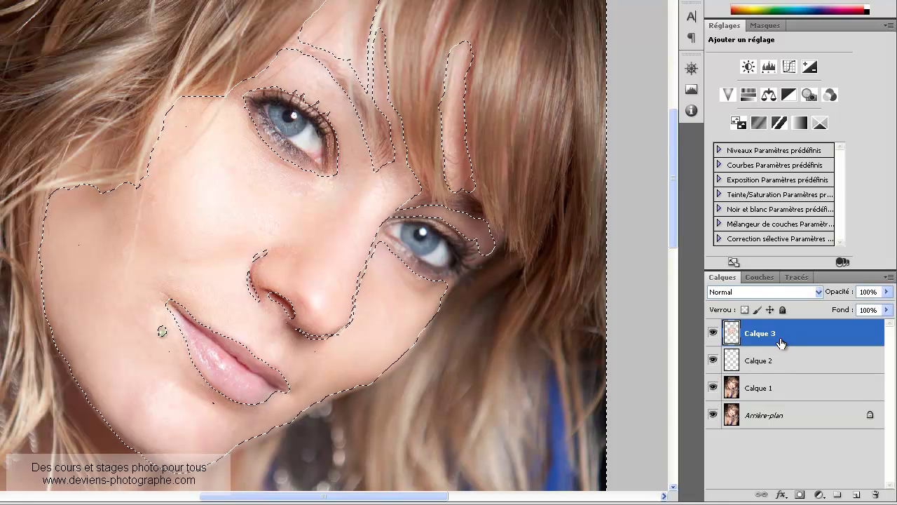
pyautogui.hotkey('ctrl', 'd')
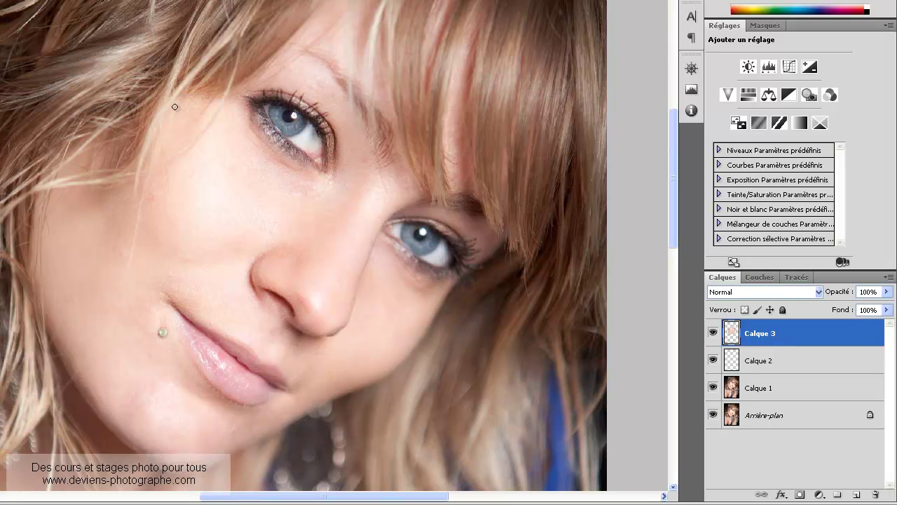
# Blur Calque 3 with a 20-pixel Gaussian blur, then hide it and select Calque 2
pyautogui.click(21, 0)
pyautogui.moveTo(107, 143)
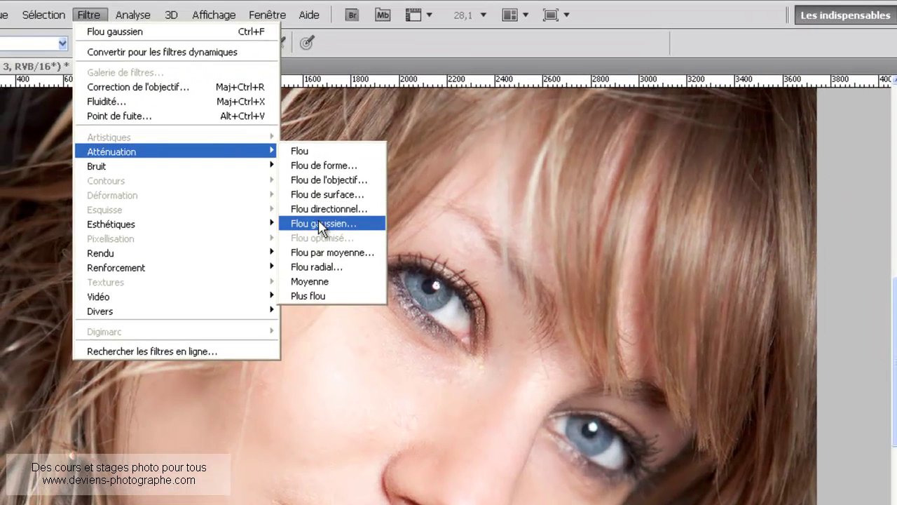
pyautogui.click(320, 224)
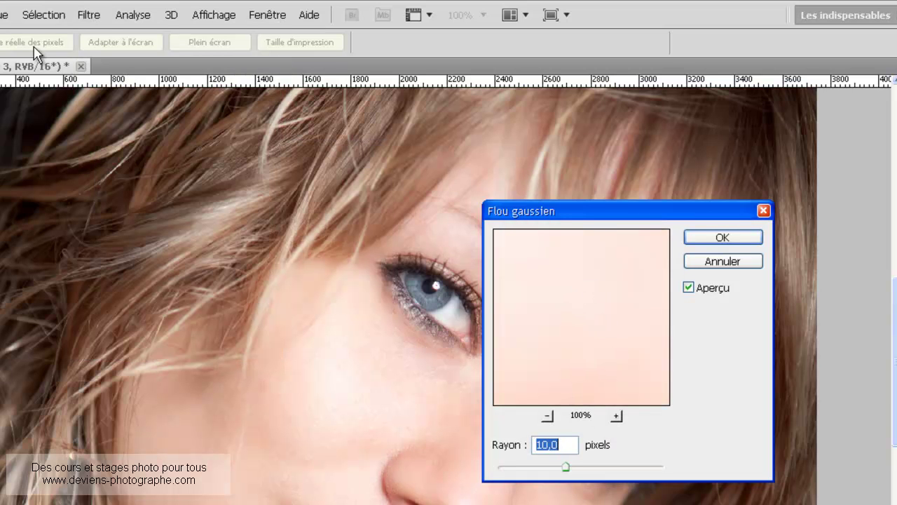
pyautogui.write('20')
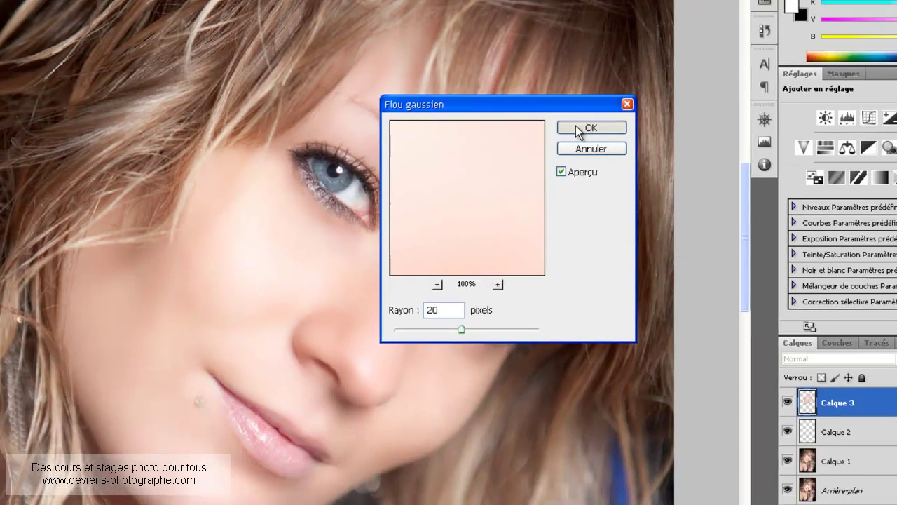
pyautogui.click(576, 127)
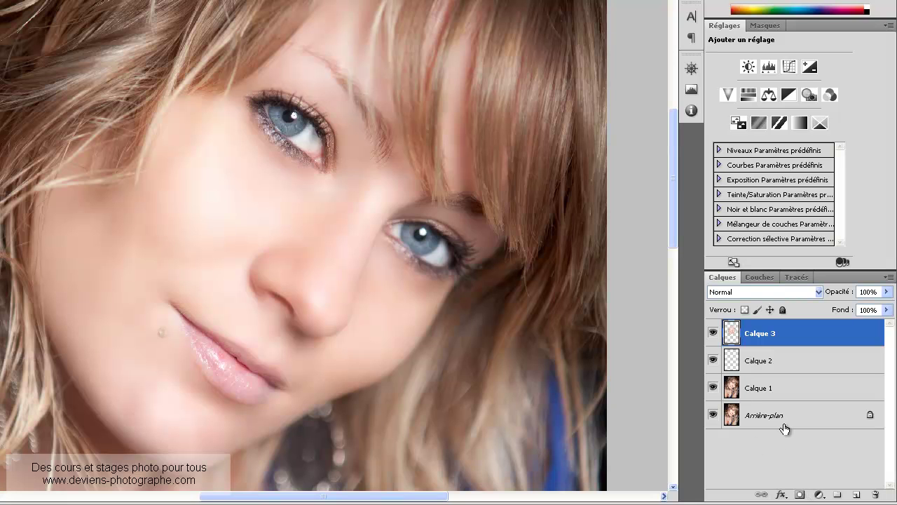
pyautogui.click(713, 334)
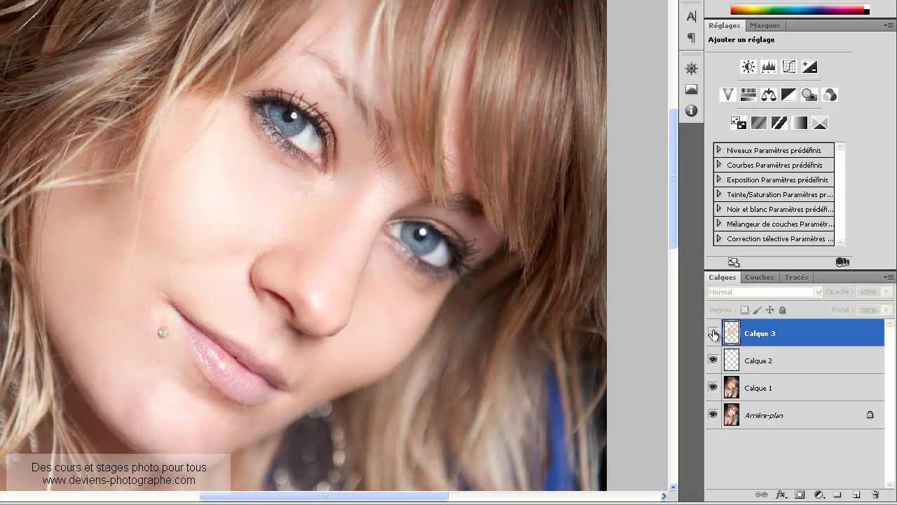
pyautogui.click(752, 363)
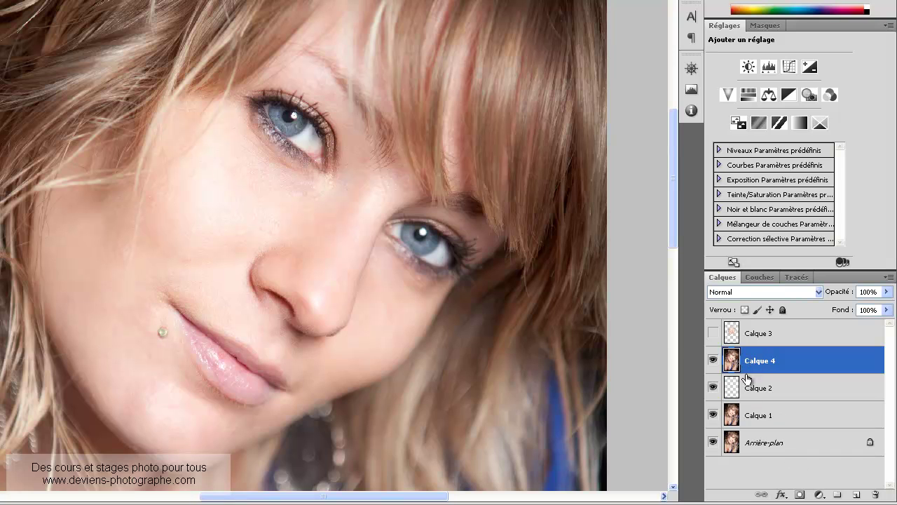
# Show Calque 3 again and set its opacity to 75%
pyautogui.click(713, 333)
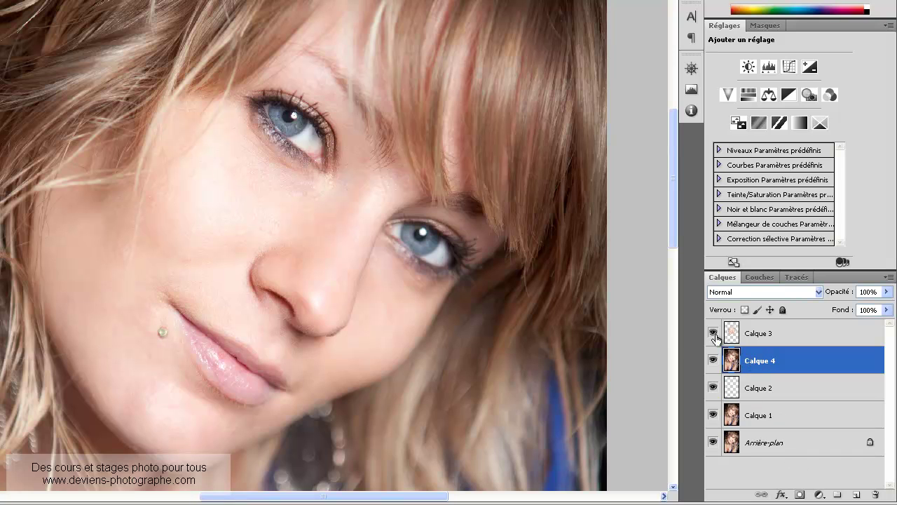
pyautogui.click(760, 335)
pyautogui.click(869, 292)
pyautogui.write('75')
pyautogui.press('Return')
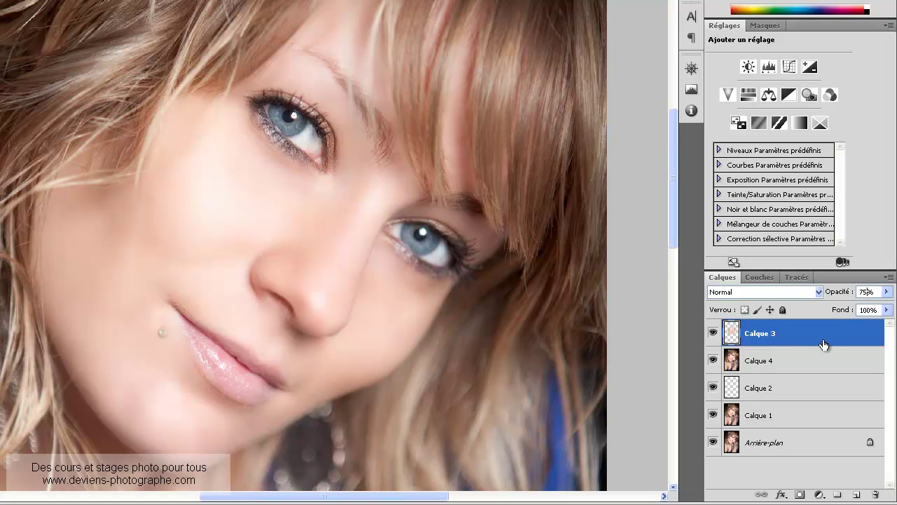
# Compare with Calque 3 toggled, then move Calque 4 above Calque 3 to the top
pyautogui.click(712, 333)
pyautogui.click(774, 360)
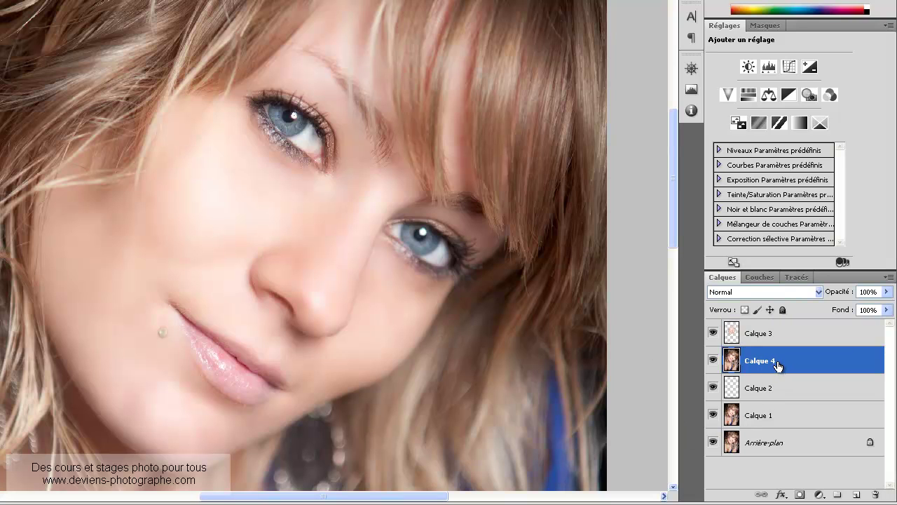
pyautogui.moveTo(776, 365); pyautogui.dragTo(775, 331)
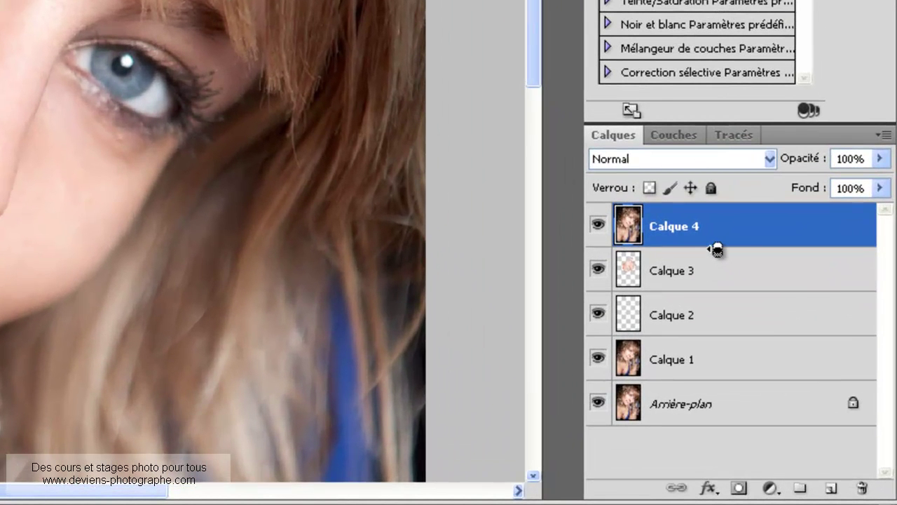
# Clip Calque 4 to Calque 3 as a clipping mask with Ctrl+Alt+G
pyautogui.keyDown('alt'); pyautogui.click(716, 250); pyautogui.keyUp('alt')
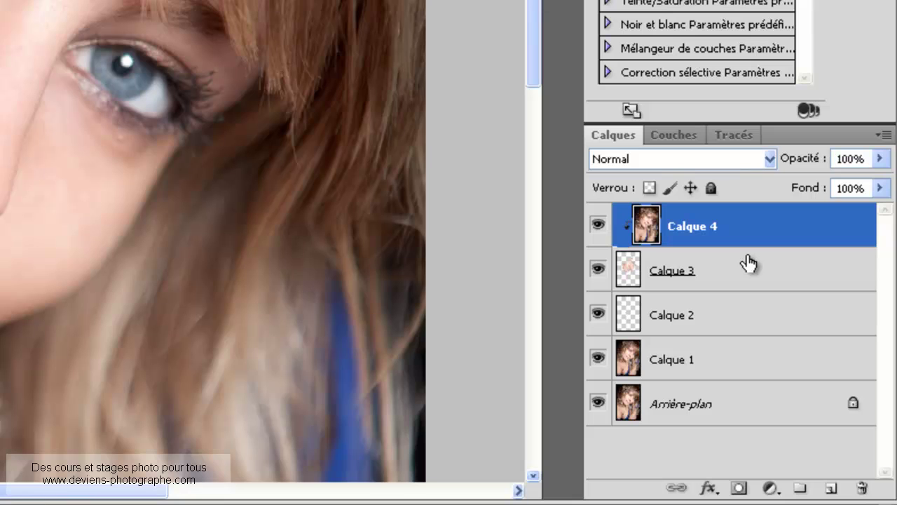
pyautogui.hotkey('ctrl', 'alt', 'g')
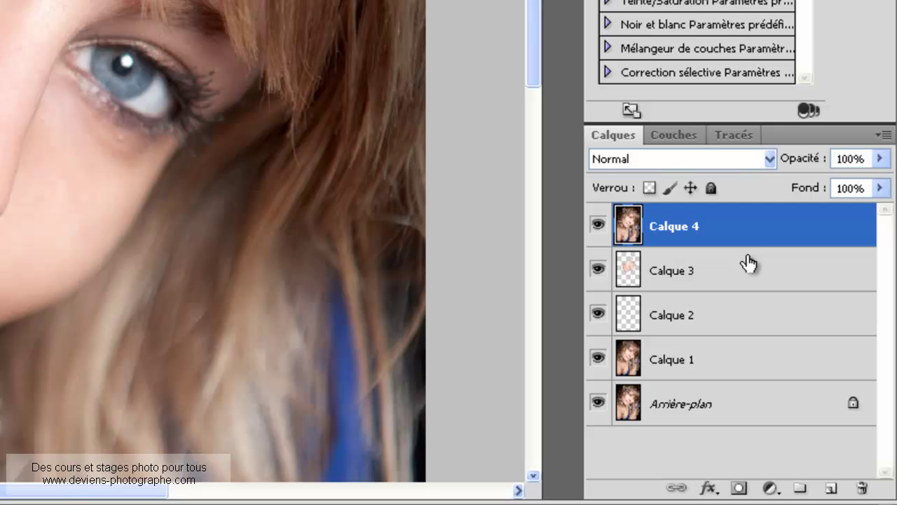
pyautogui.hotkey('ctrl', 'alt', 'g')
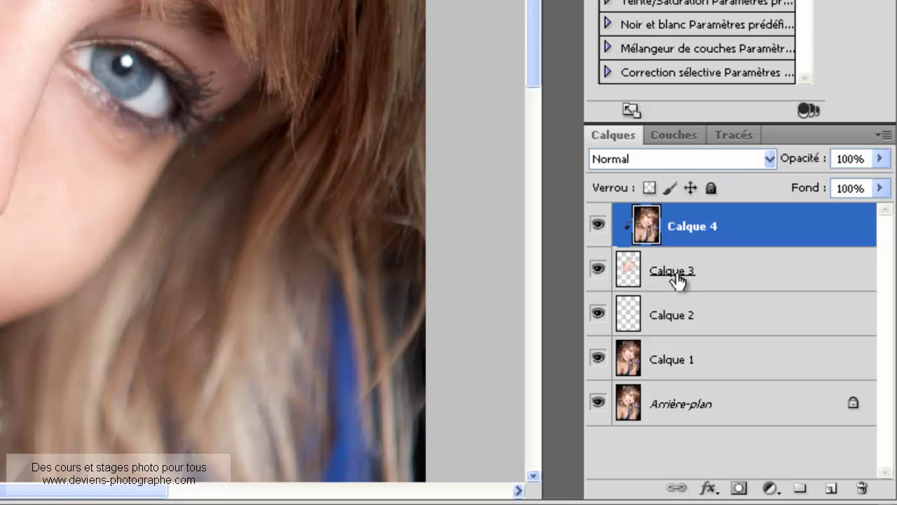
# Hide Calque 4 and Calque 3 to compare, then restore both and select Calque 4
pyautogui.click(598, 225)
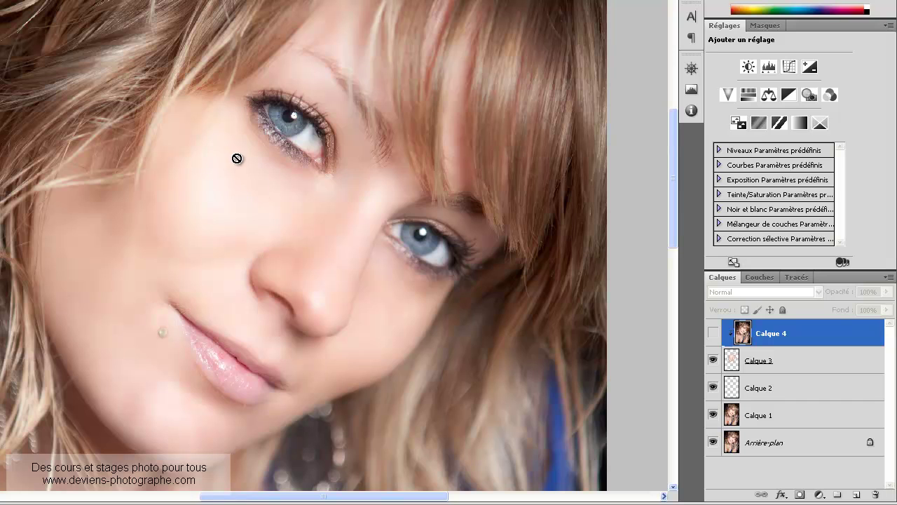
pyautogui.click(713, 361)
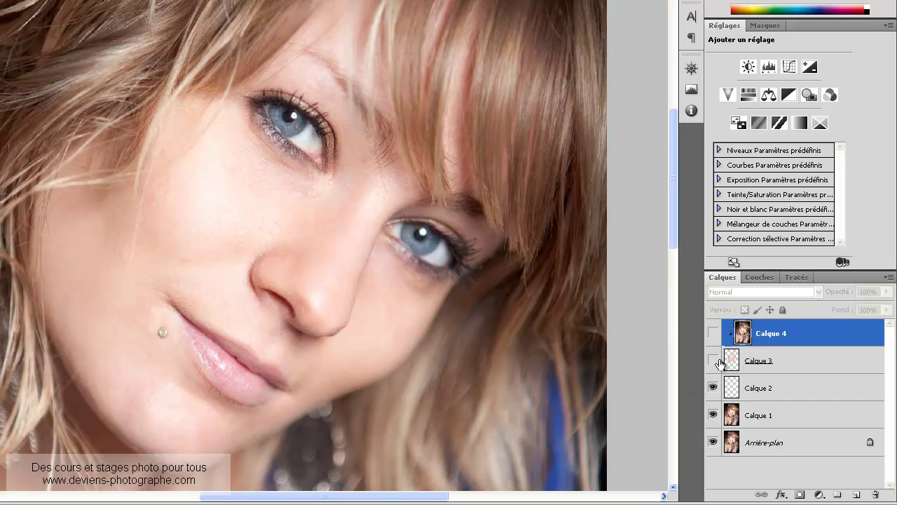
pyautogui.click(756, 418)
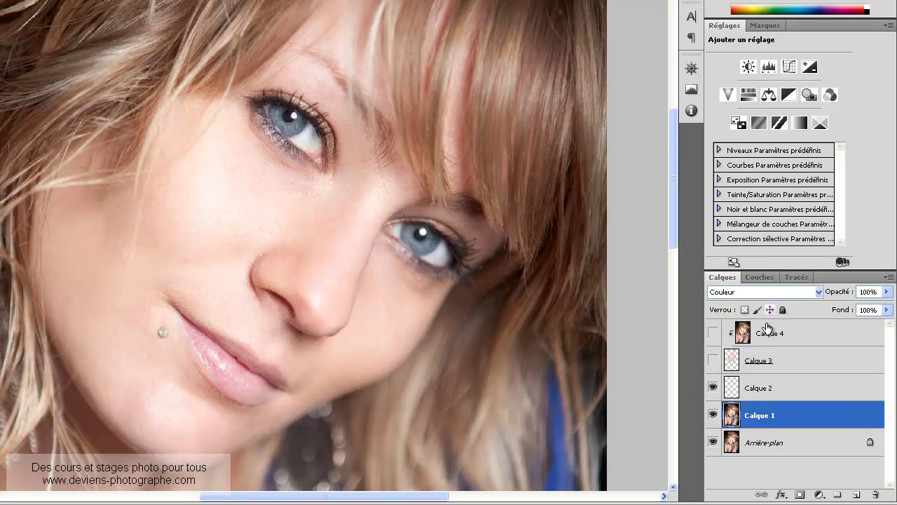
pyautogui.click(714, 360)
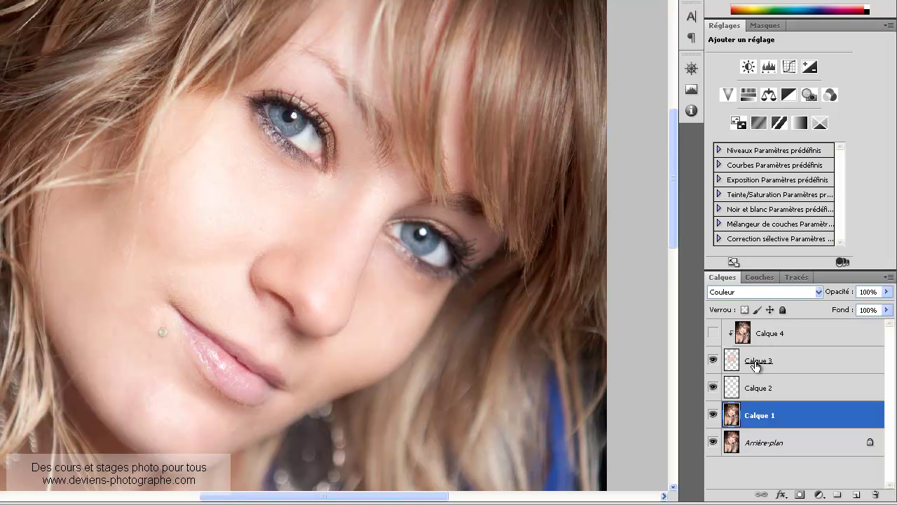
pyautogui.click(713, 333)
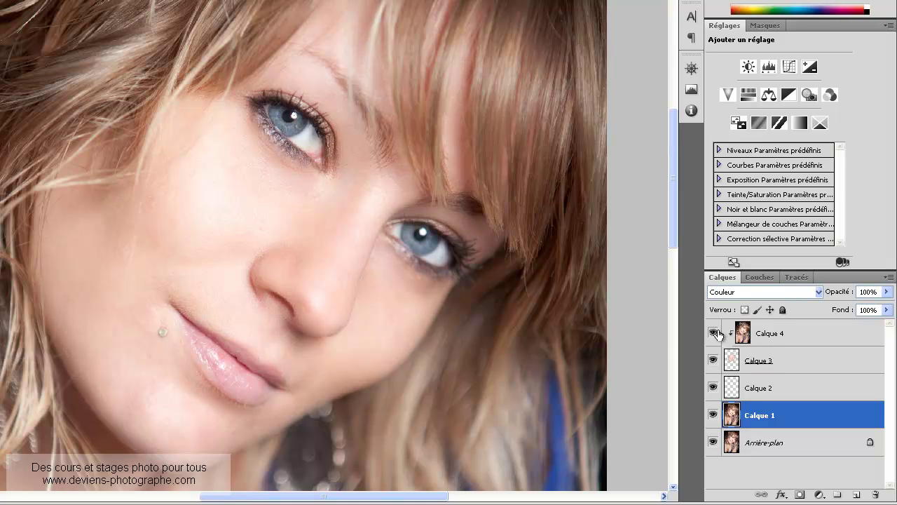
pyautogui.click(764, 337)
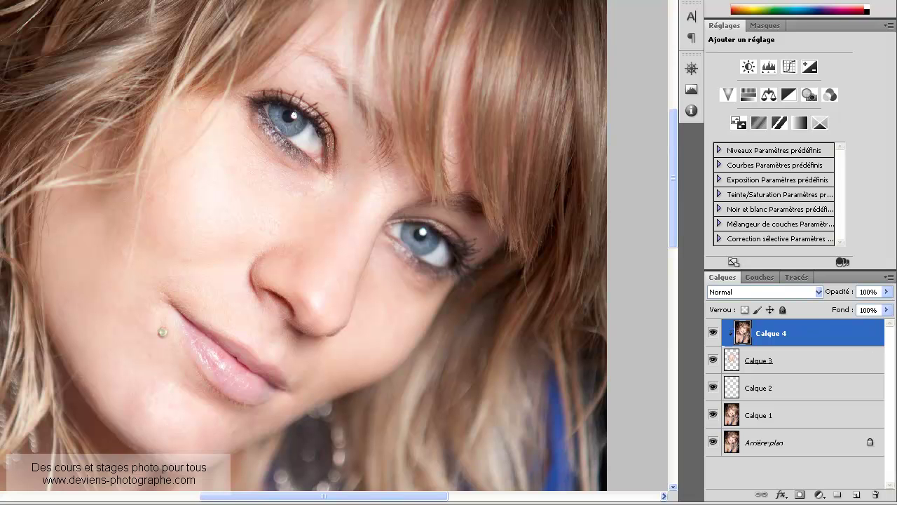
pyautogui.click(105, 1)
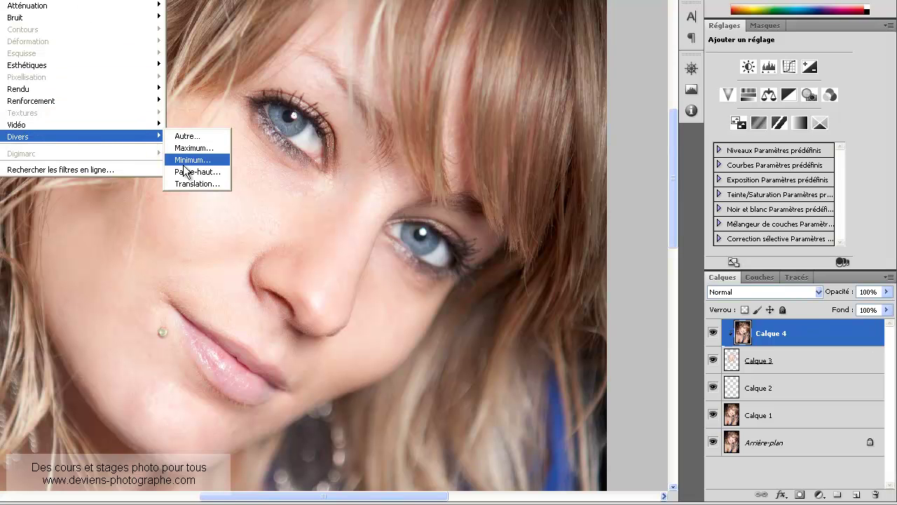
# Apply a Passe-haut filter with a 6-pixel radius to Calque 4
pyautogui.click(188, 172)
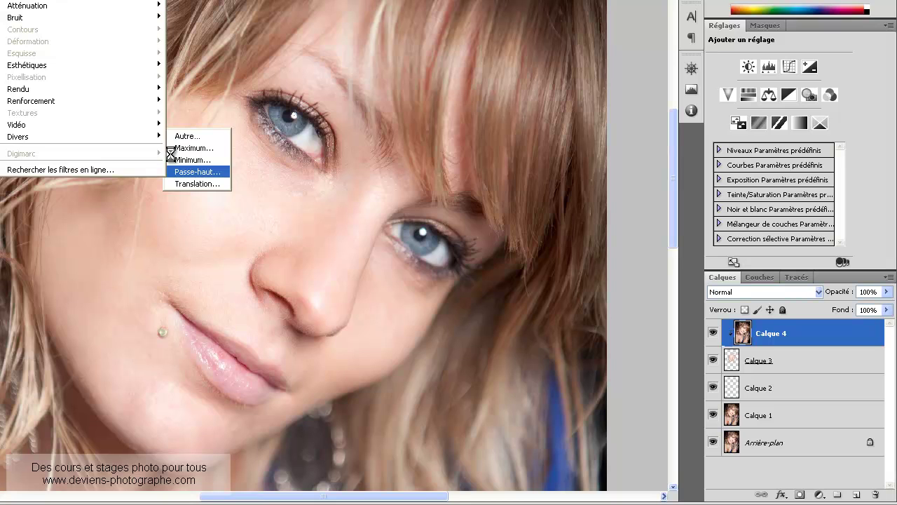
pyautogui.moveTo(404, 60)
pyautogui.mouseDown()
pyautogui.moveTo(481, 161)
pyautogui.moveTo(462, 243)
pyautogui.mouseUp()
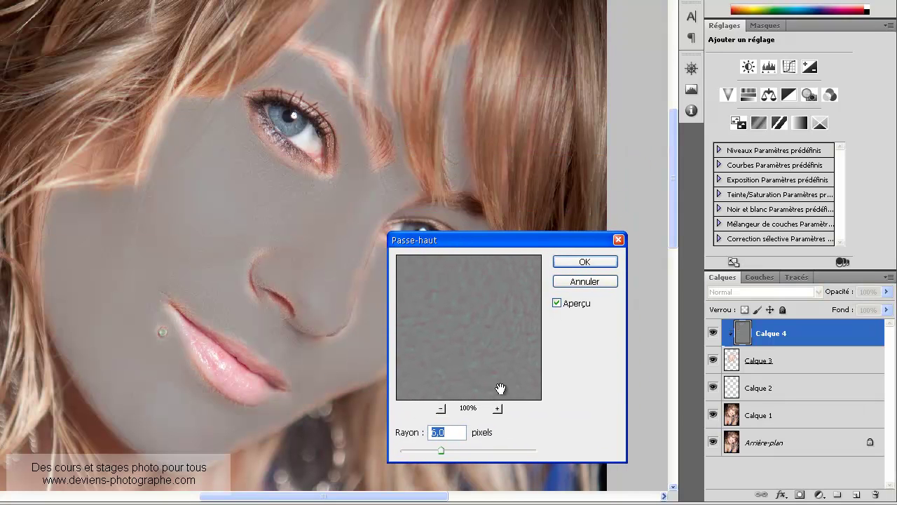
pyautogui.write('60')
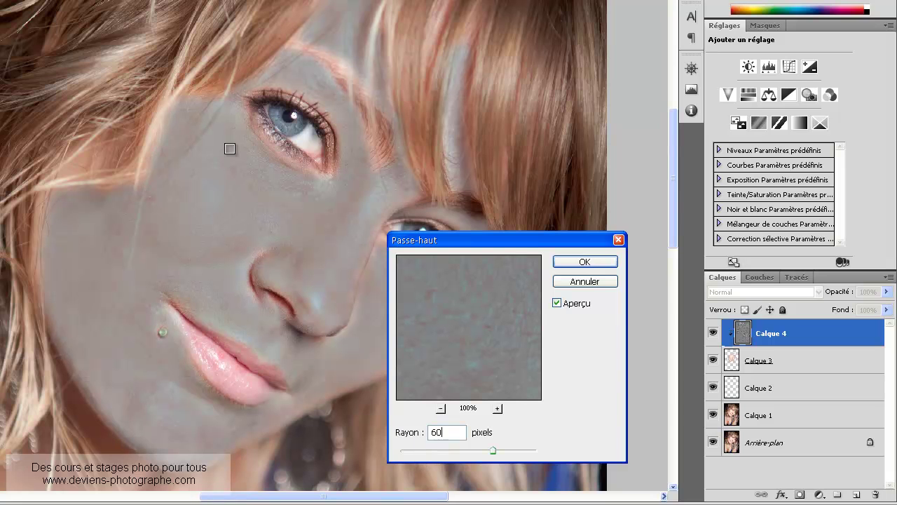
pyautogui.press('BackSpace')
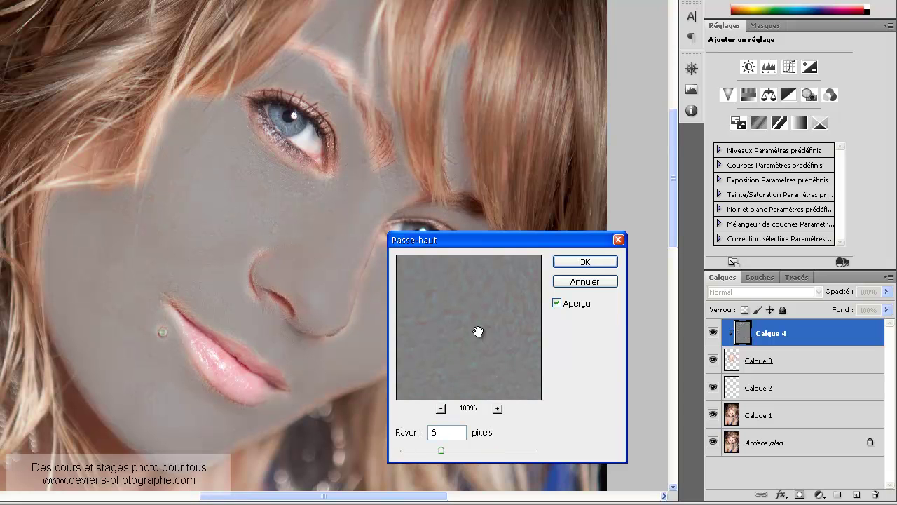
pyautogui.click(567, 262)
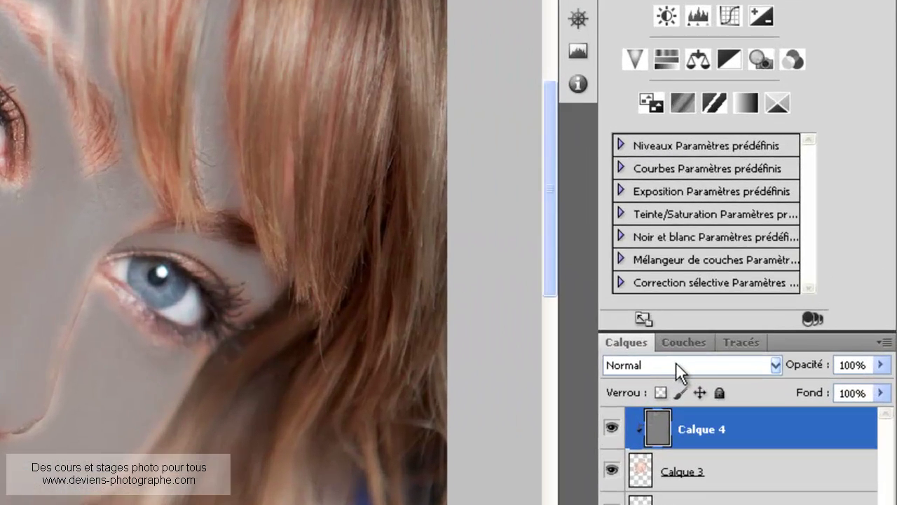
# Switch Calque 4's blend mode to Lumière linéaire and enter 65 as its opacity
pyautogui.click(755, 291)
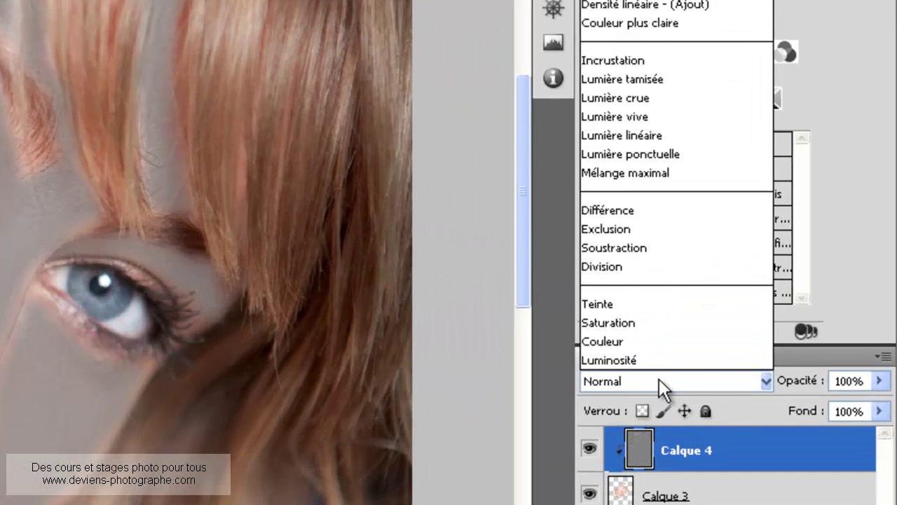
pyautogui.click(635, 136)
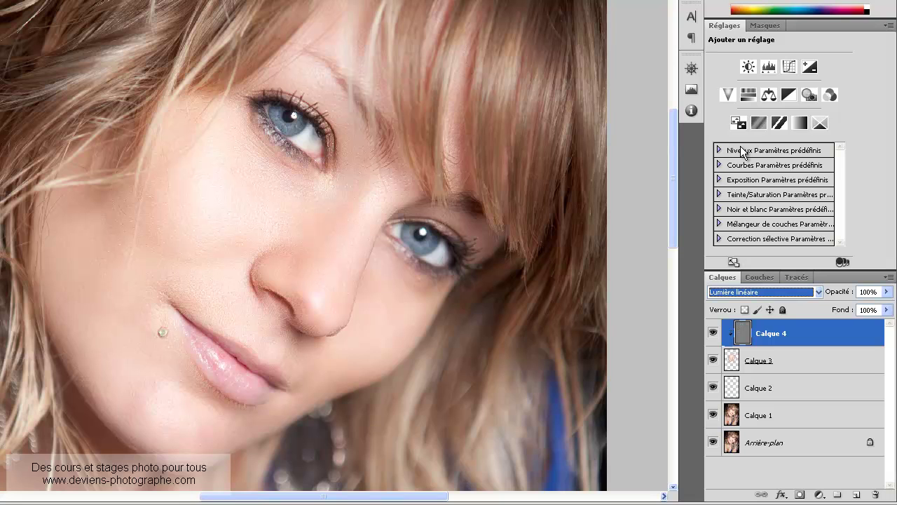
pyautogui.click(868, 292)
pyautogui.write('65')
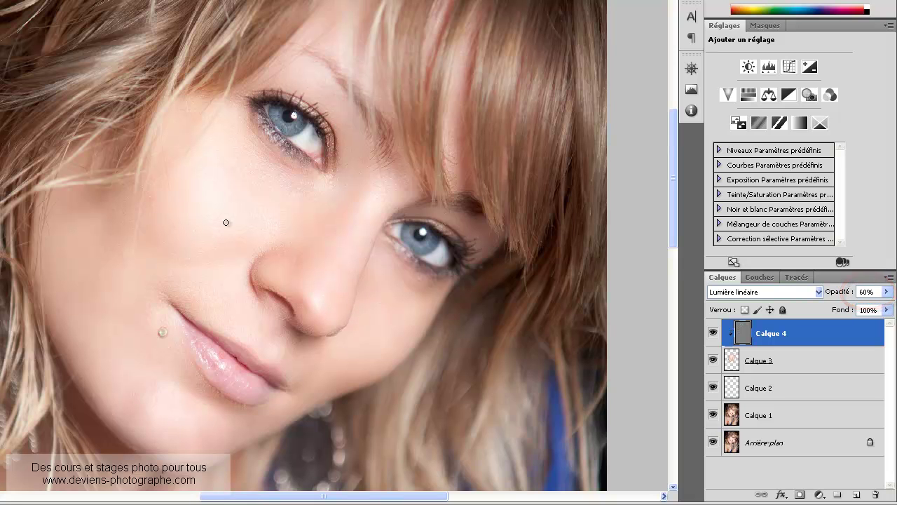
pyautogui.scroll(1, 236, 223)
pyautogui.scroll(1, 235, 220)
# Settle Calque 4's opacity at 60%
pyautogui.scroll(1, 233, 216)
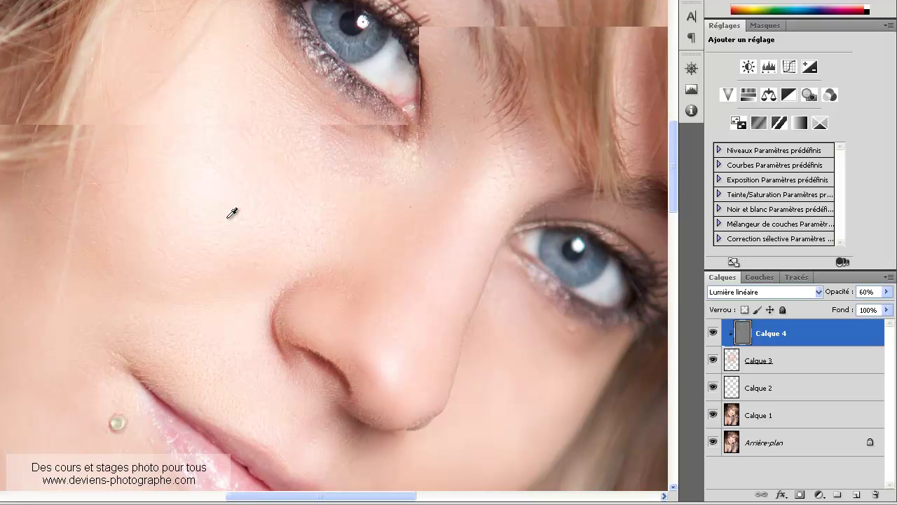
pyautogui.scroll(1, 232, 213)
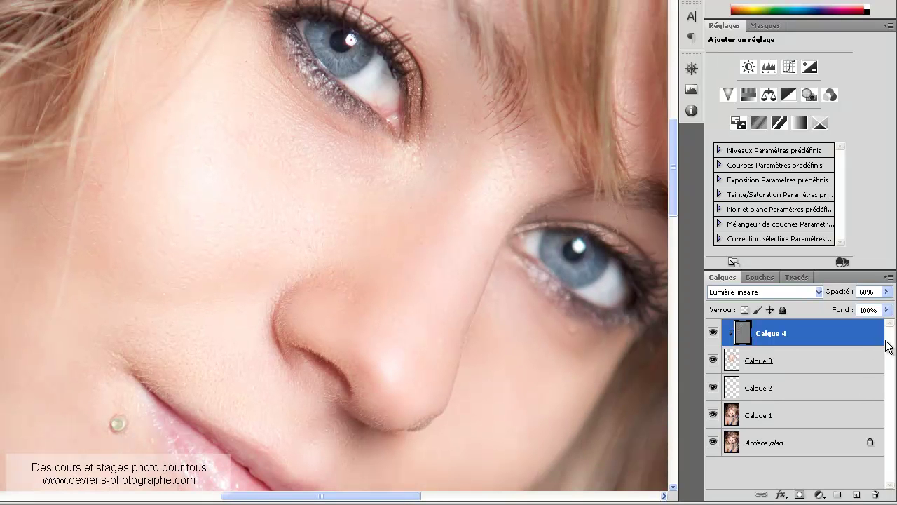
pyautogui.write('50')
pyautogui.press('Return')
pyautogui.write('6')
pyautogui.write('0')
# Compare with Calque 3 toggled, then hide Calque 4, Calque 3 and Calque 2
pyautogui.click(713, 360)
pyautogui.click(712, 360)
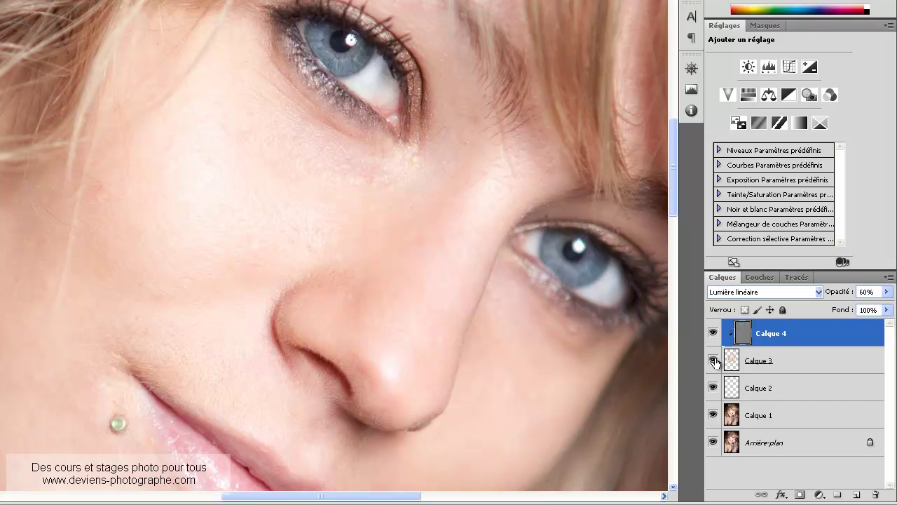
pyautogui.doubleClick(785, 340)
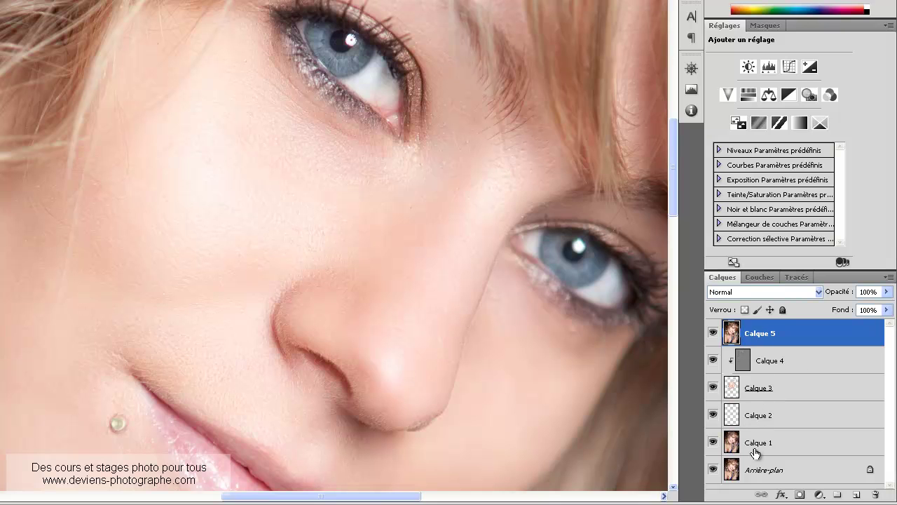
pyautogui.moveTo(713, 359); pyautogui.dragTo(713, 416)
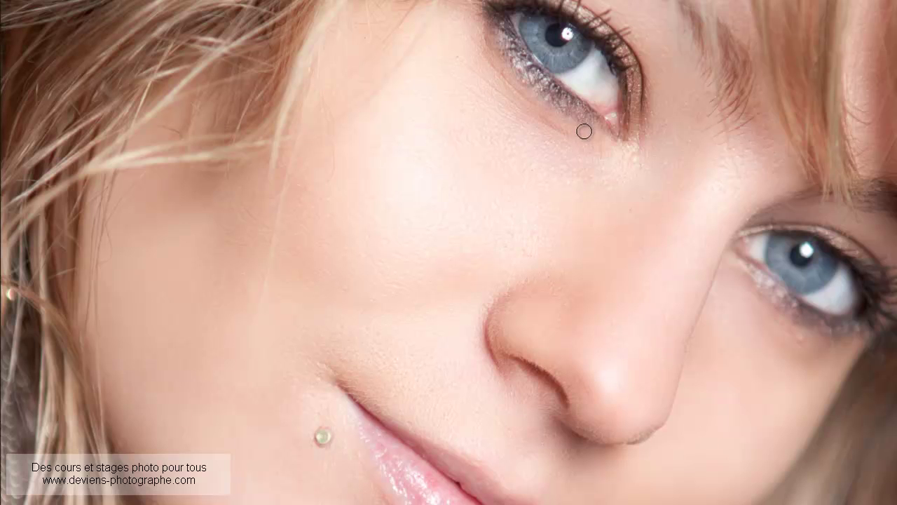
# Heal two small spots under the eyes on Calque 5
pyautogui.click(634, 158)
pyautogui.click(798, 337)
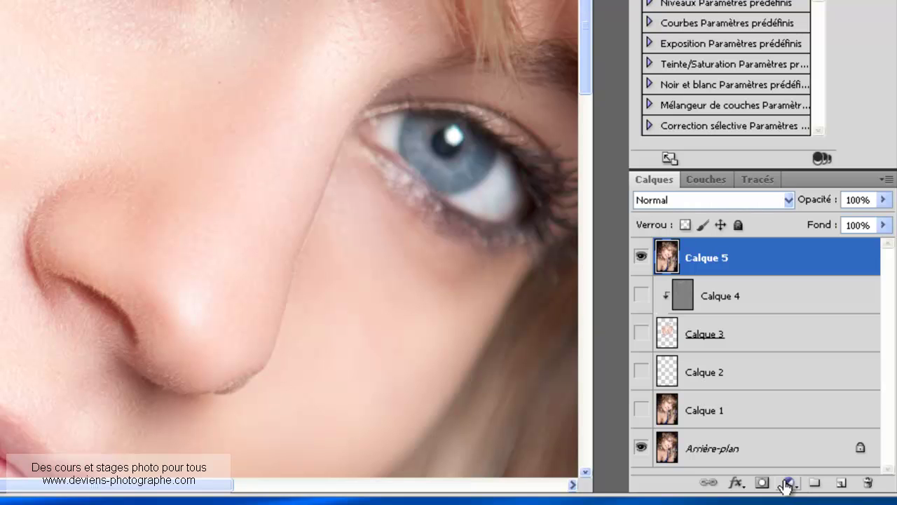
# Add a Courbes curves adjustment layer with an upper and a lower curve point
pyautogui.click(787, 484)
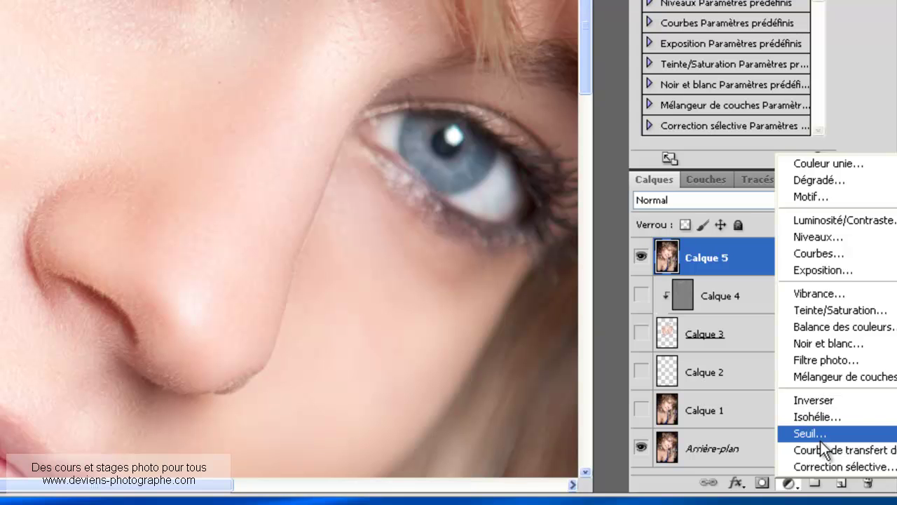
pyautogui.click(824, 253)
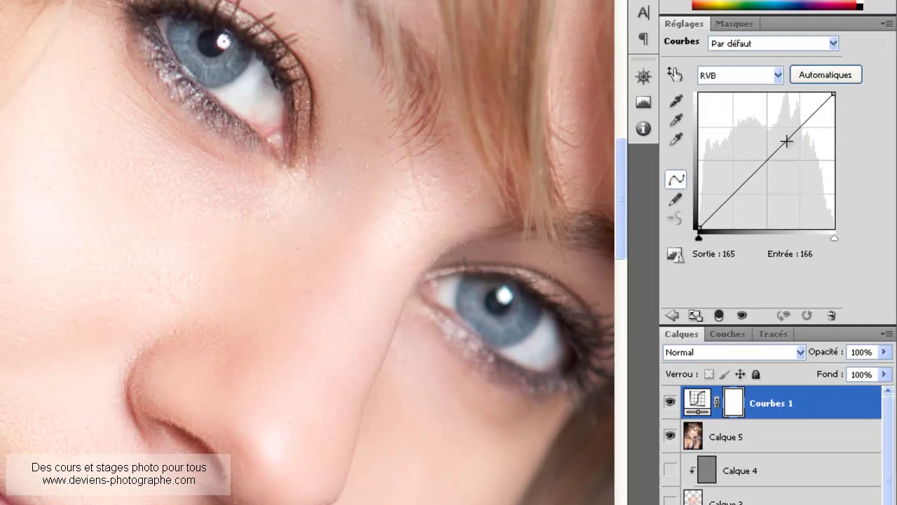
pyautogui.click(792, 143)
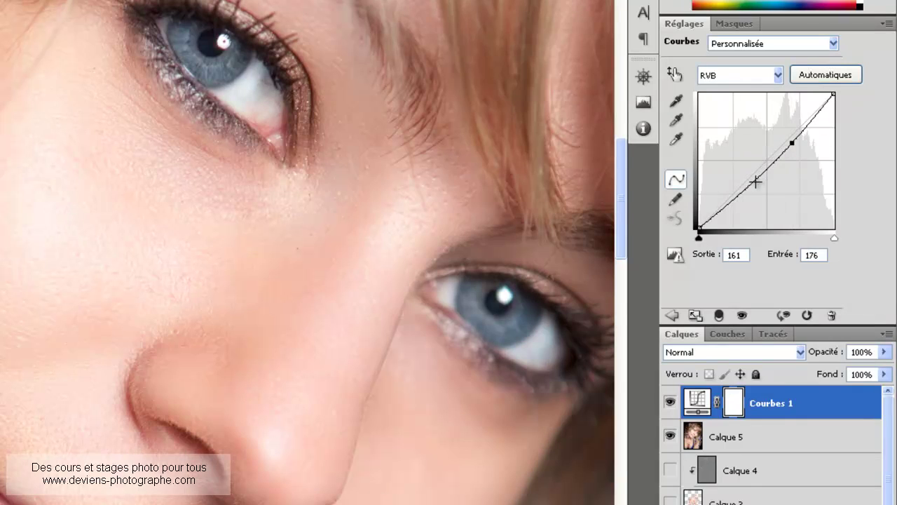
pyautogui.click(746, 187)
pyautogui.moveTo(746, 186); pyautogui.dragTo(747, 190)
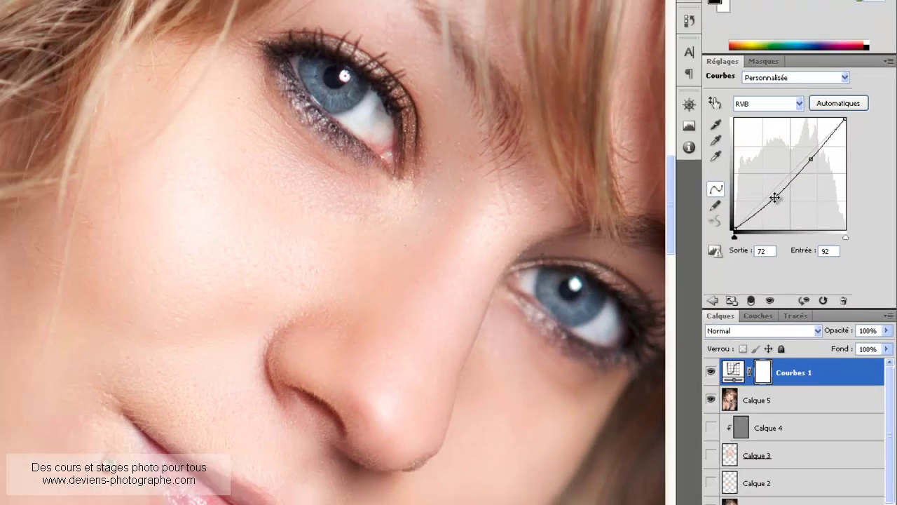
pyautogui.moveTo(791, 202); pyautogui.dragTo(789, 203)
pyautogui.click(822, 168)
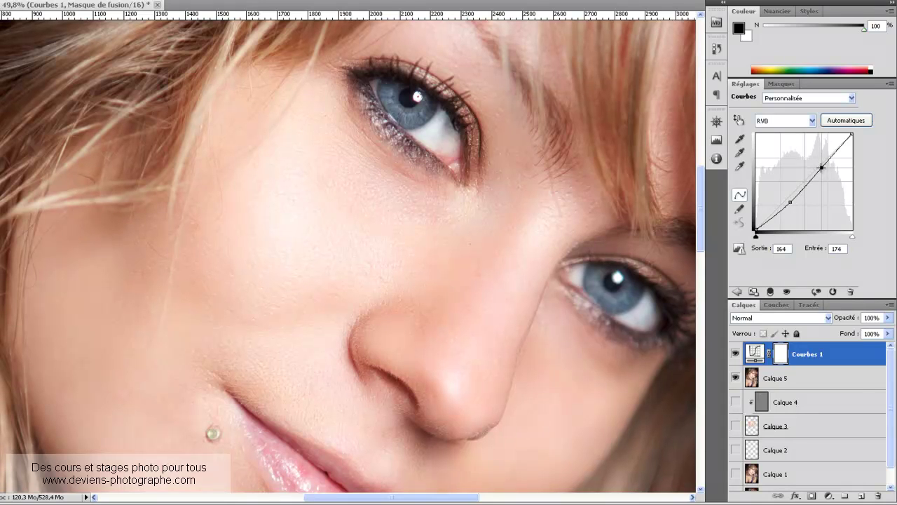
# Toggle Courbes 1 on and off to compare the portrait before and after
pyautogui.click(734, 354)
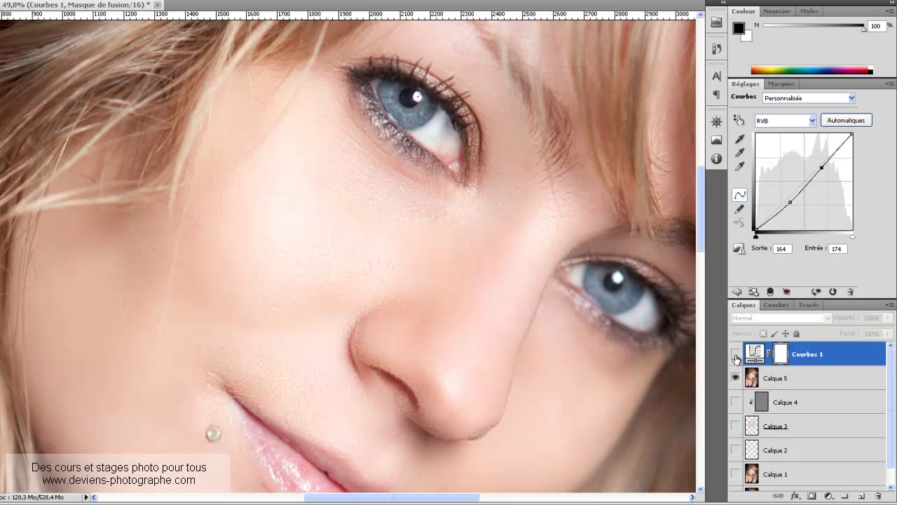
pyautogui.click(735, 354)
pyautogui.click(734, 355)
pyautogui.click(734, 354)
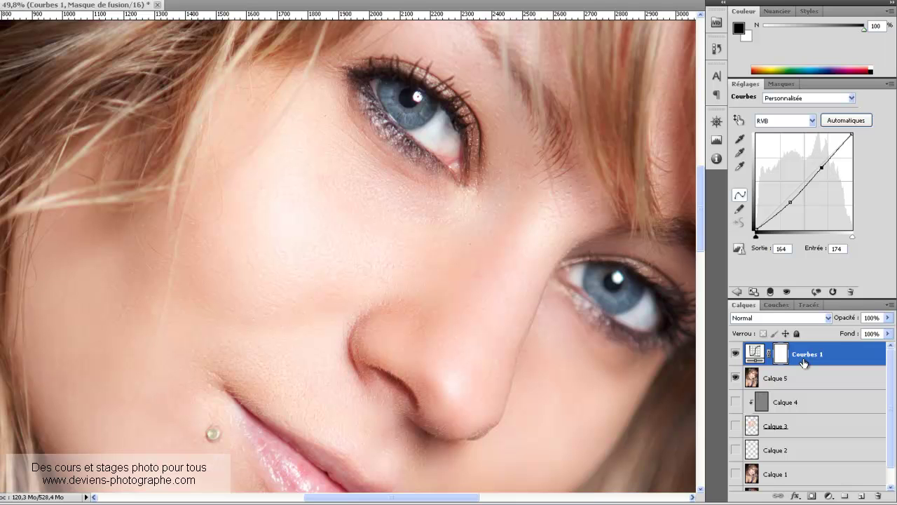
pyautogui.moveTo(803, 361); pyautogui.dragTo(803, 357)
pyautogui.hotkey('ctrl', 'shift', 'alt', 'e')
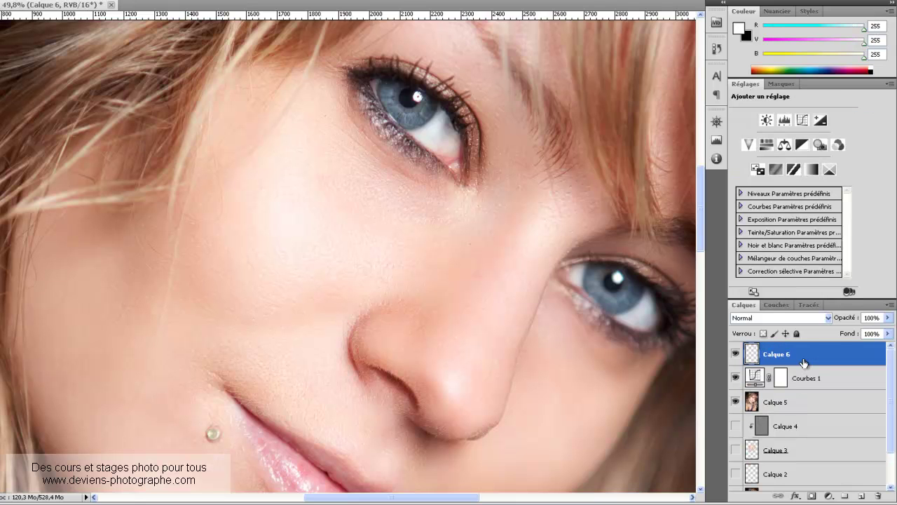